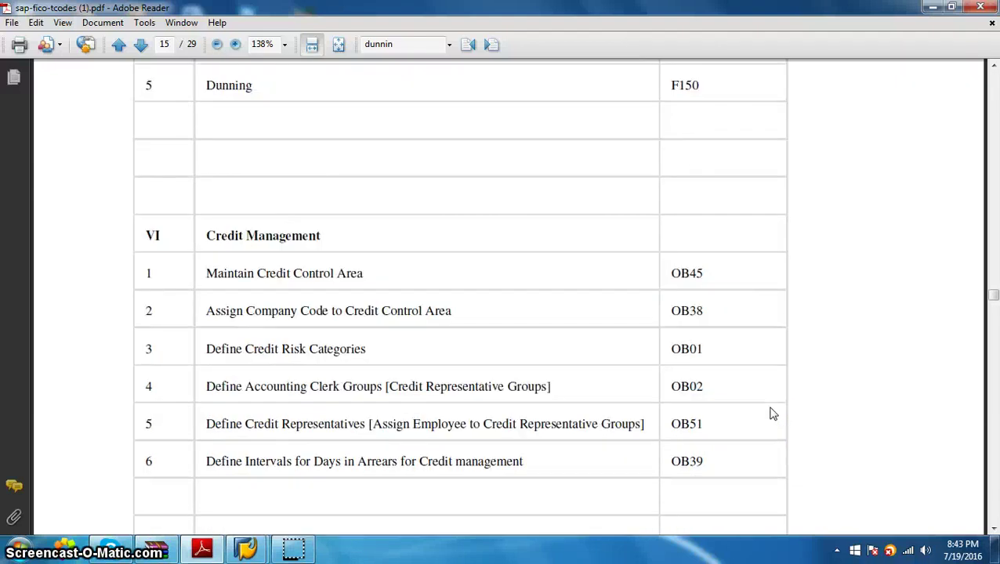
Read the Credit Management T-codes in the PDF, starting with Maintain Credit Control Area.
scroll(771, 414, up, 6)
scroll(771, 414, down, 6)
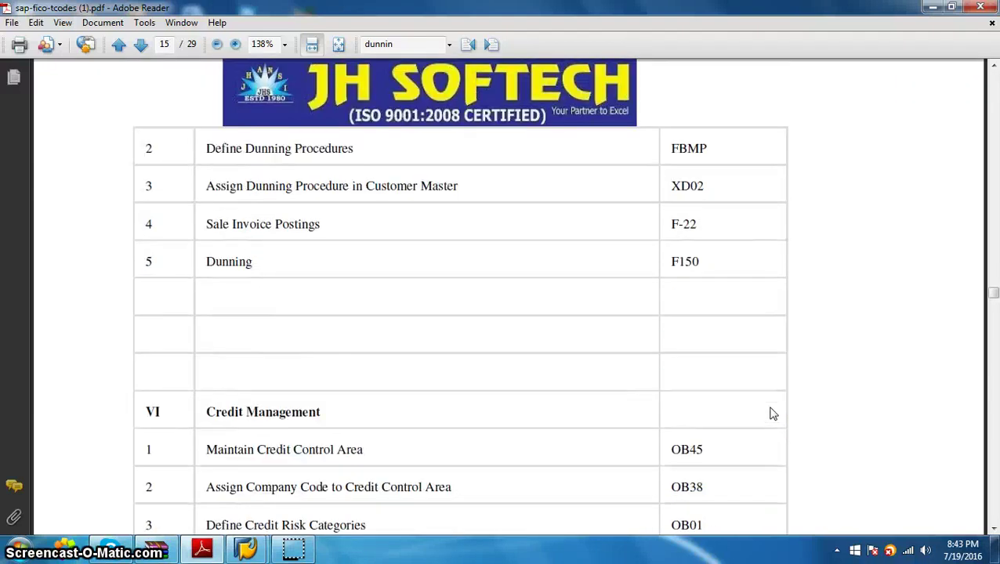
drag(207, 237, 326, 235)
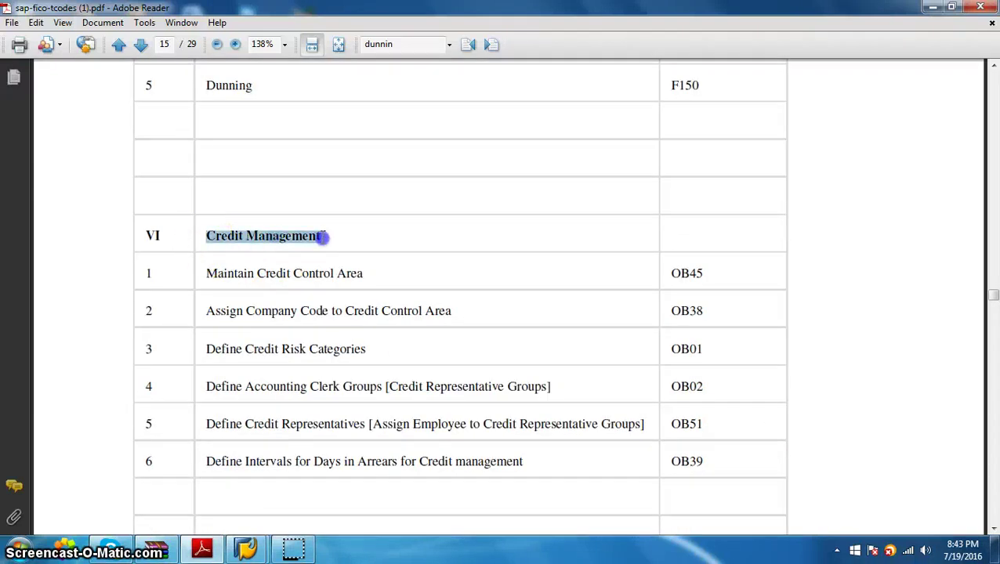
click(377, 249)
drag(201, 272, 339, 271)
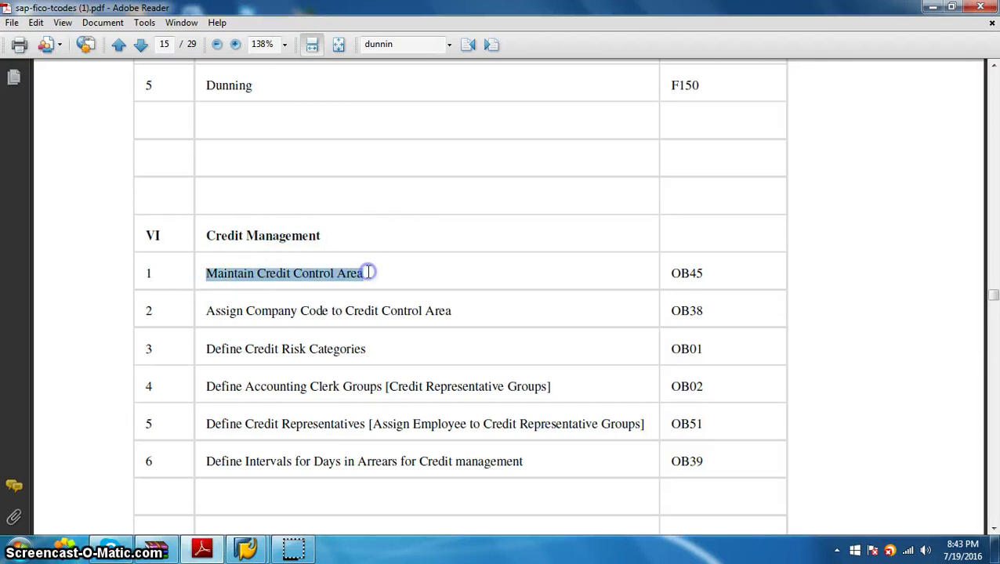
click(713, 274)
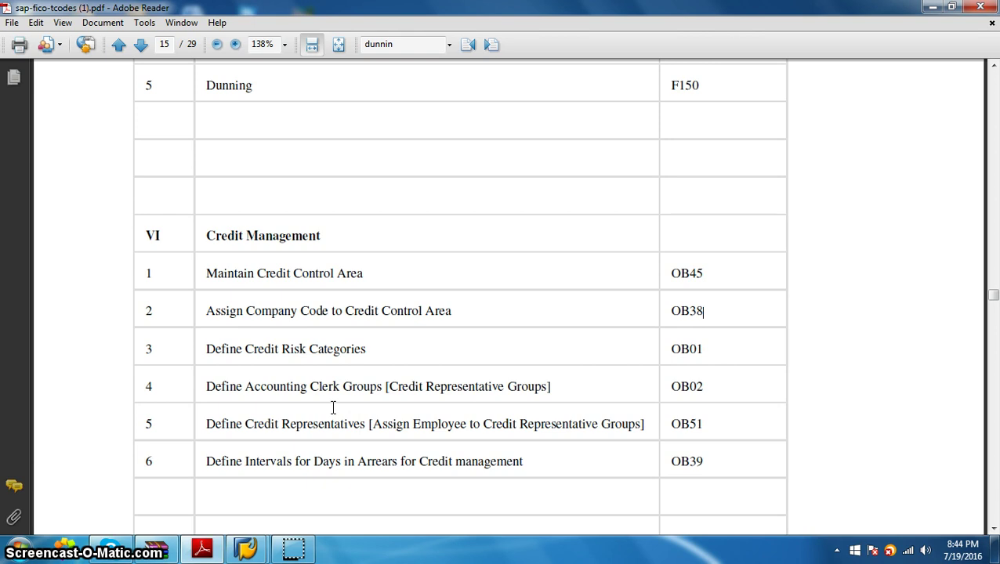
click(415, 405)
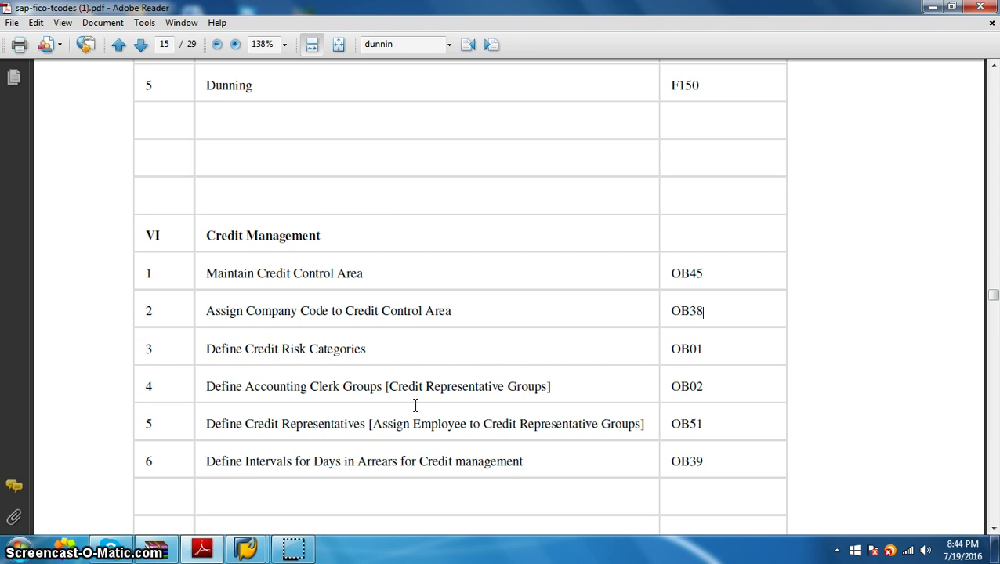
scroll(415, 408, up, 4)
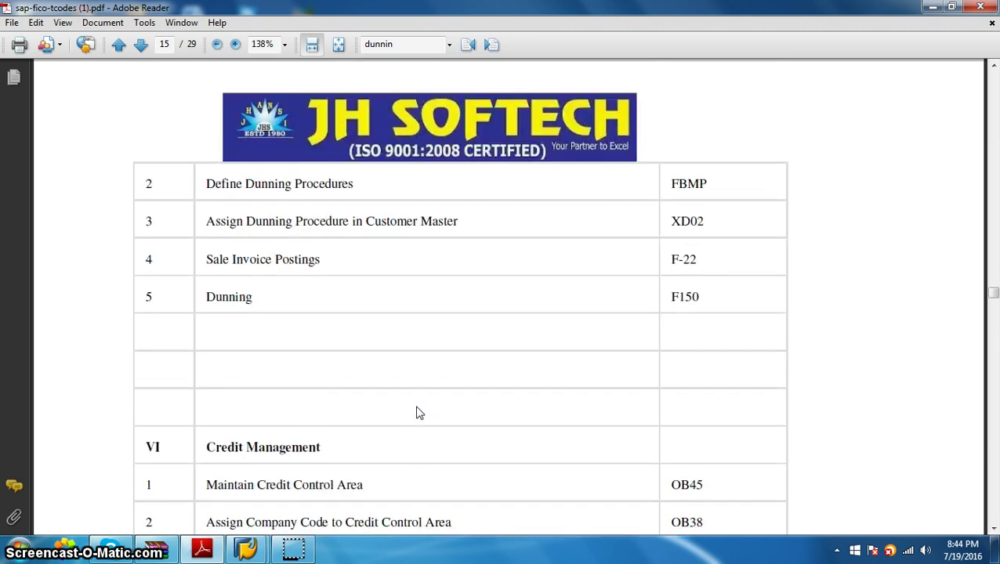
click(247, 374)
scroll(249, 368, down, 4)
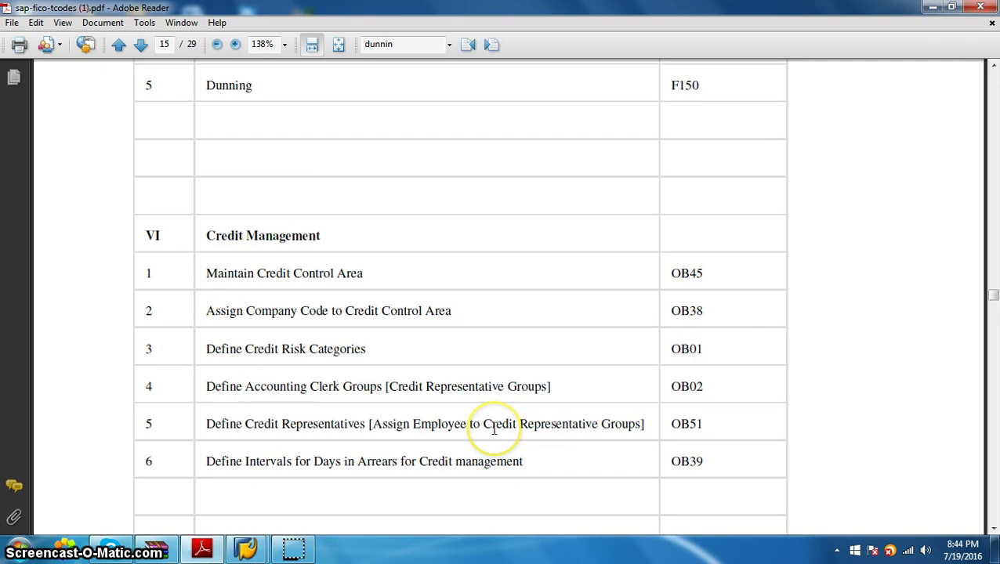
Bring the SAP Easy Access window to the front.
click(245, 547)
click(345, 506)
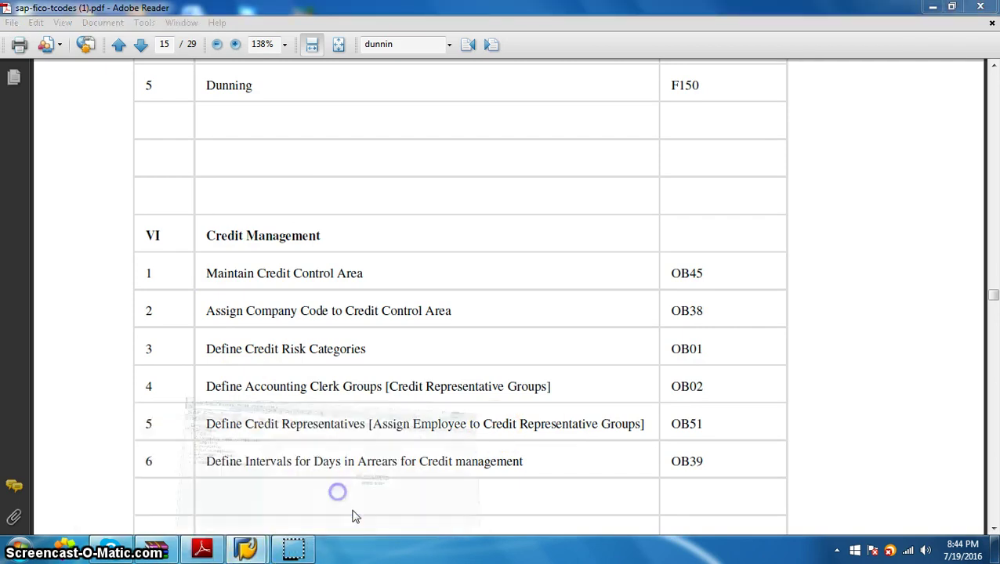
key(alt+Tab)
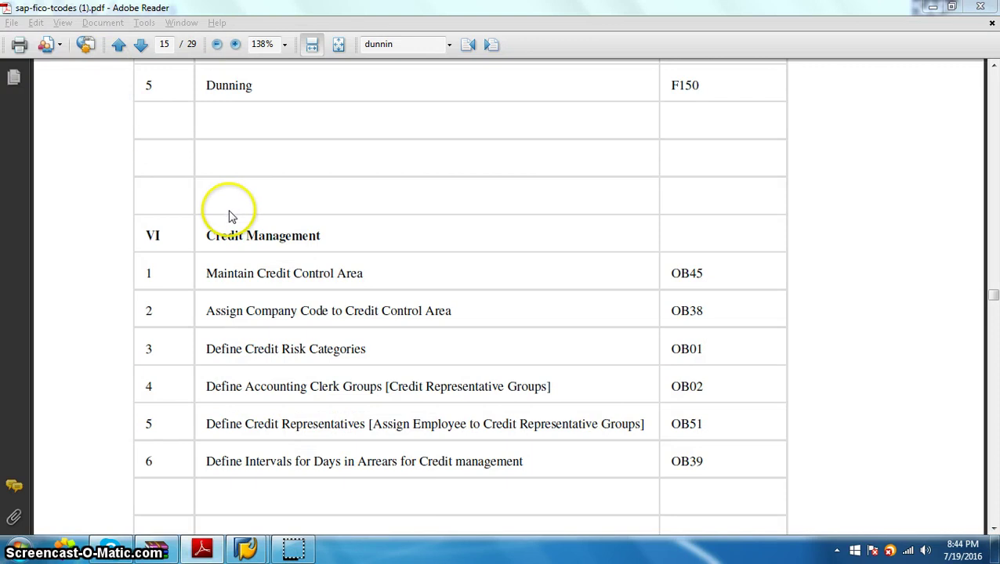
Start a new credit control area jhin with currency inr in OB45.
key(alt+Tab)
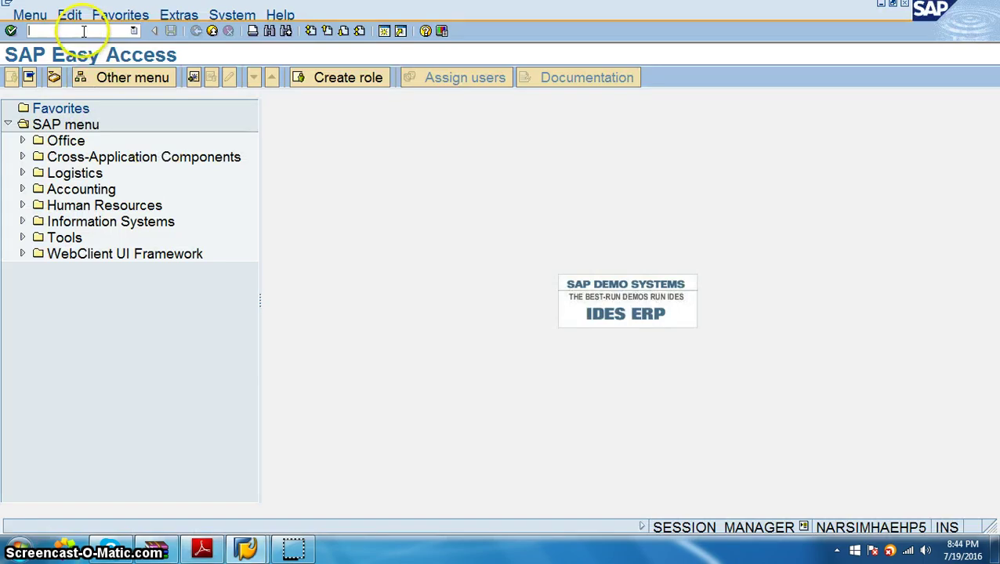
text(d)
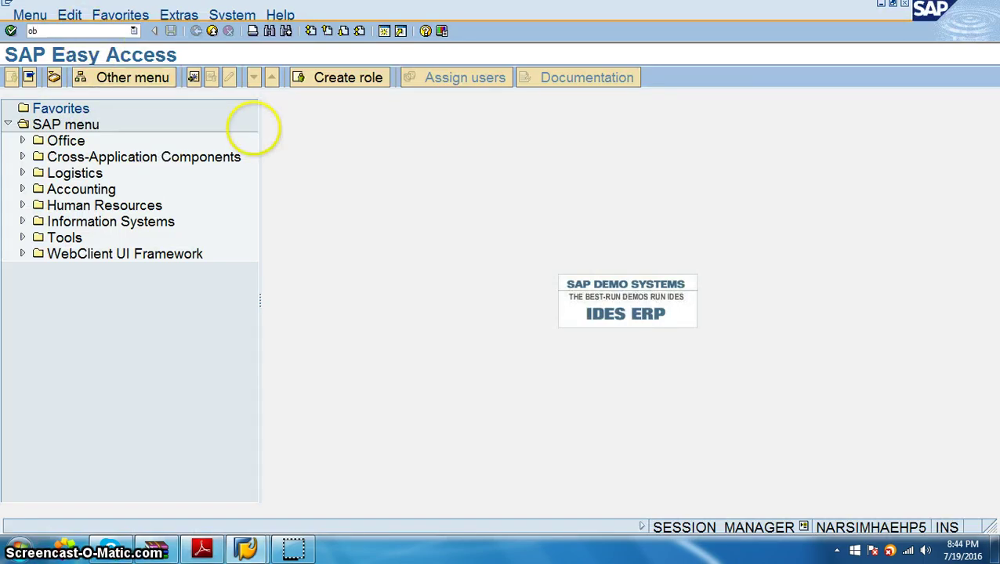
text(b45)
key(Return)
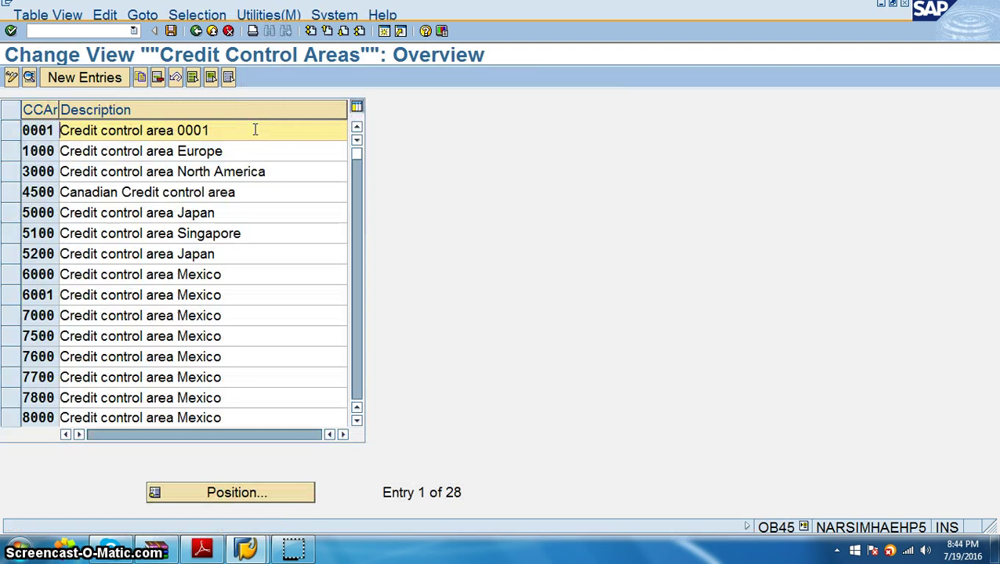
click(66, 78)
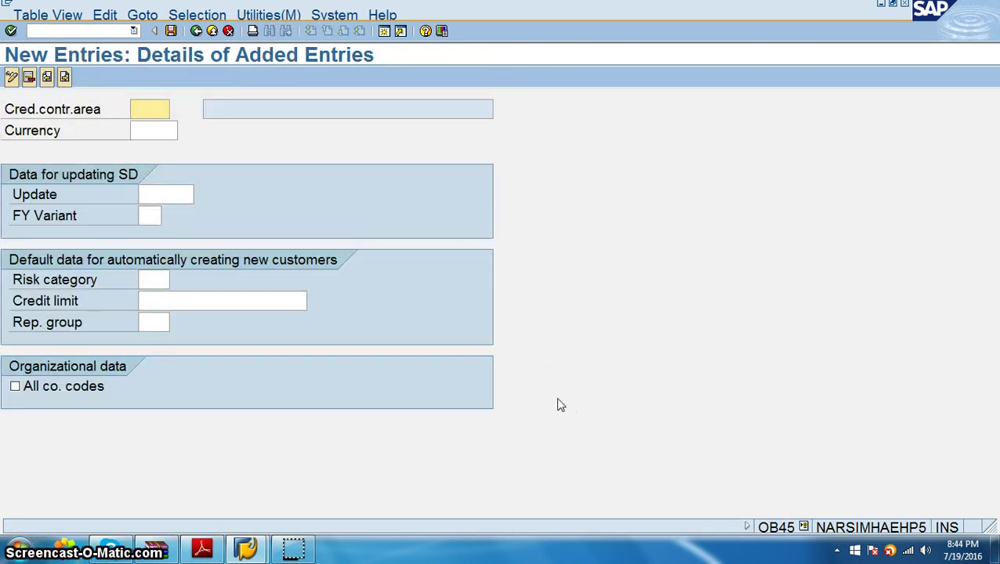
key(Tab)
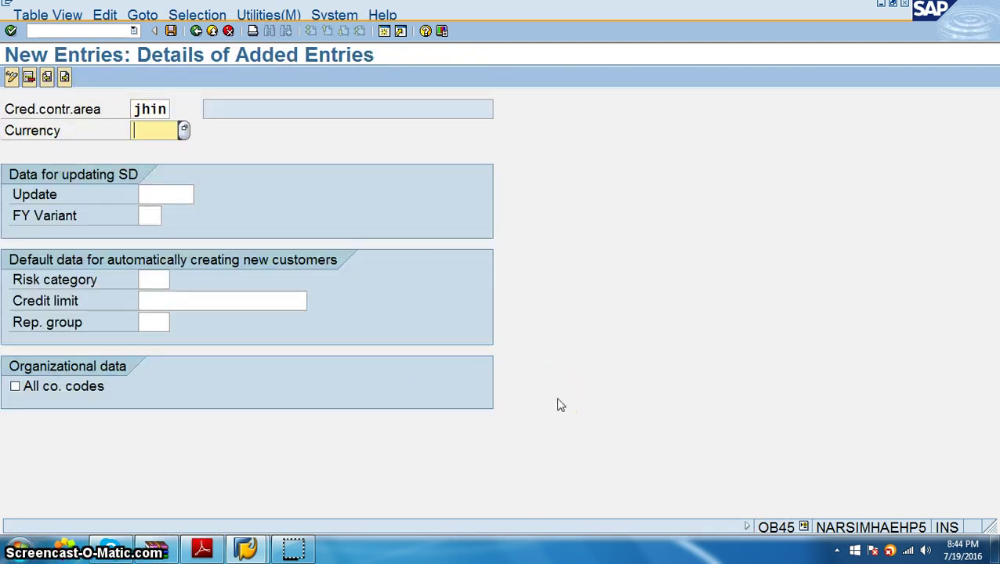
key(Tab)
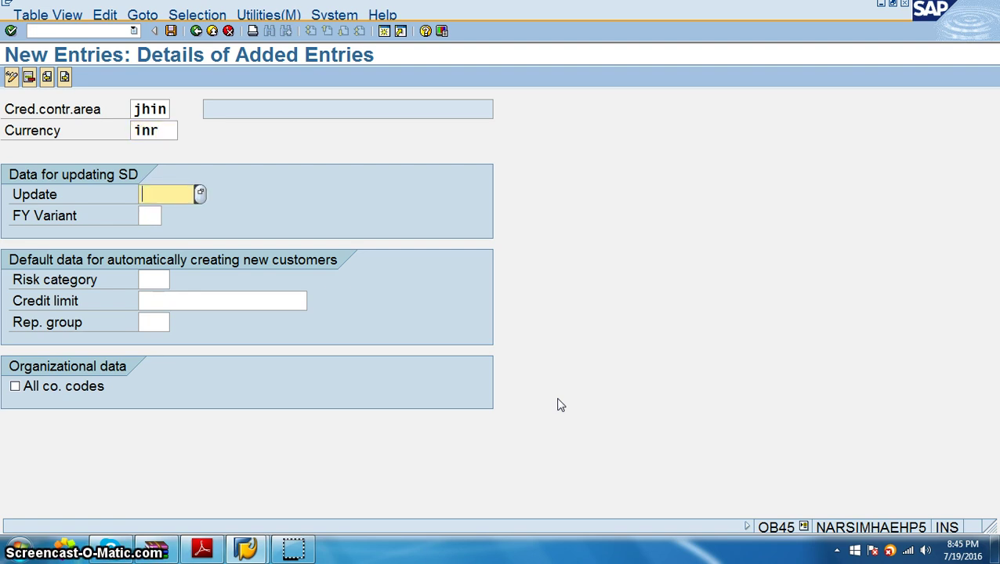
Set no update from SD documents and fiscal year variant JH, then save.
key(F4)
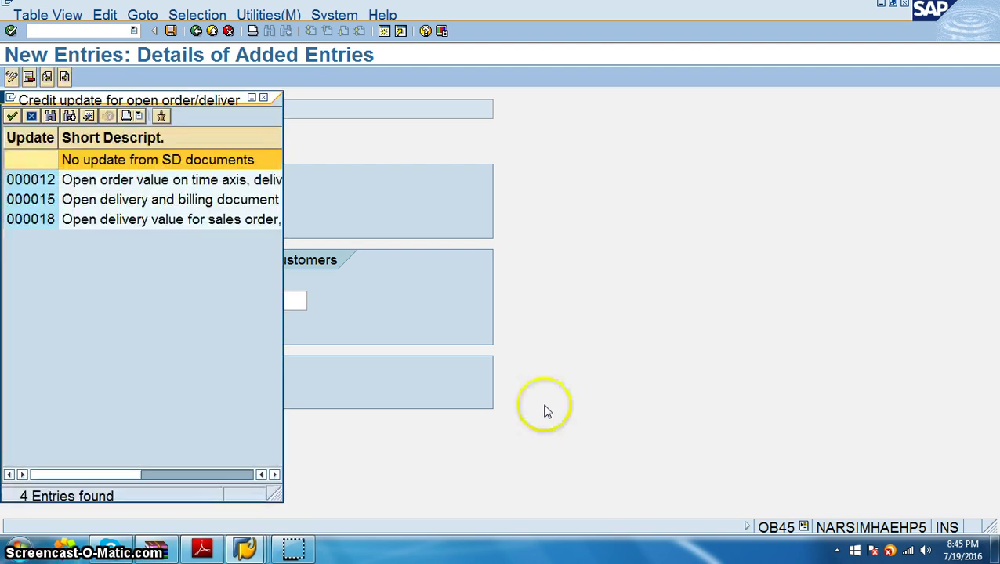
double_click(104, 166)
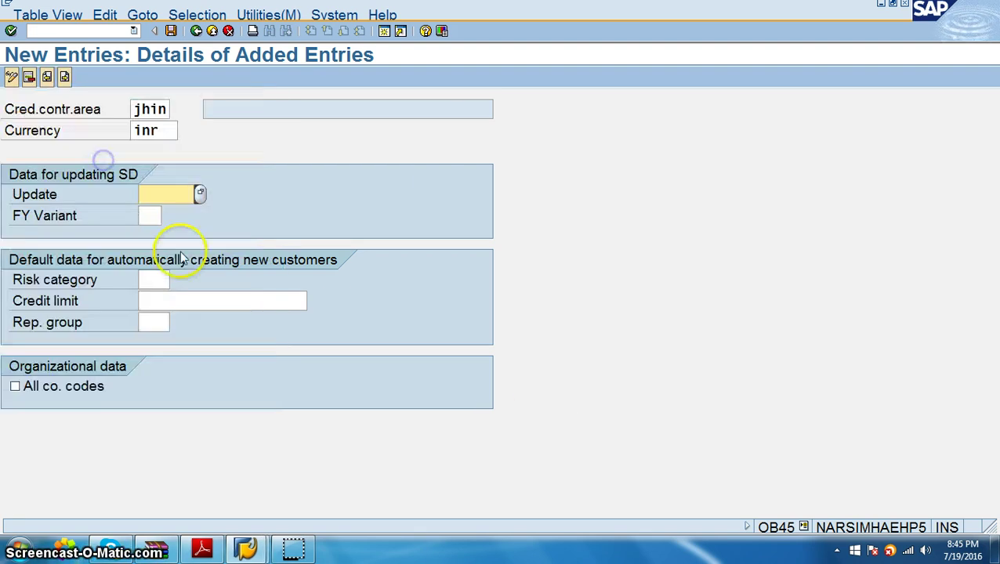
click(153, 217)
key(F4)
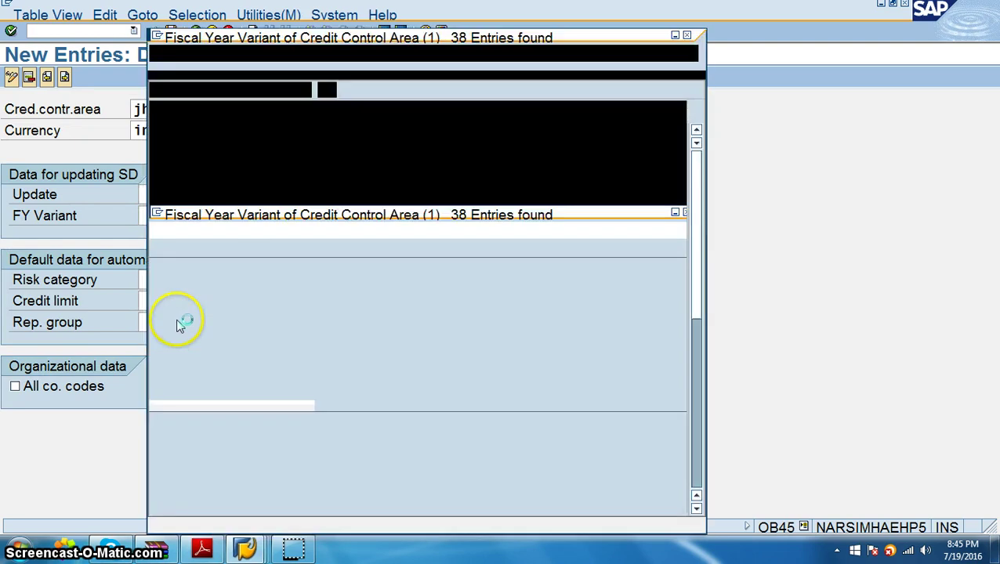
scroll(165, 231, down, 6)
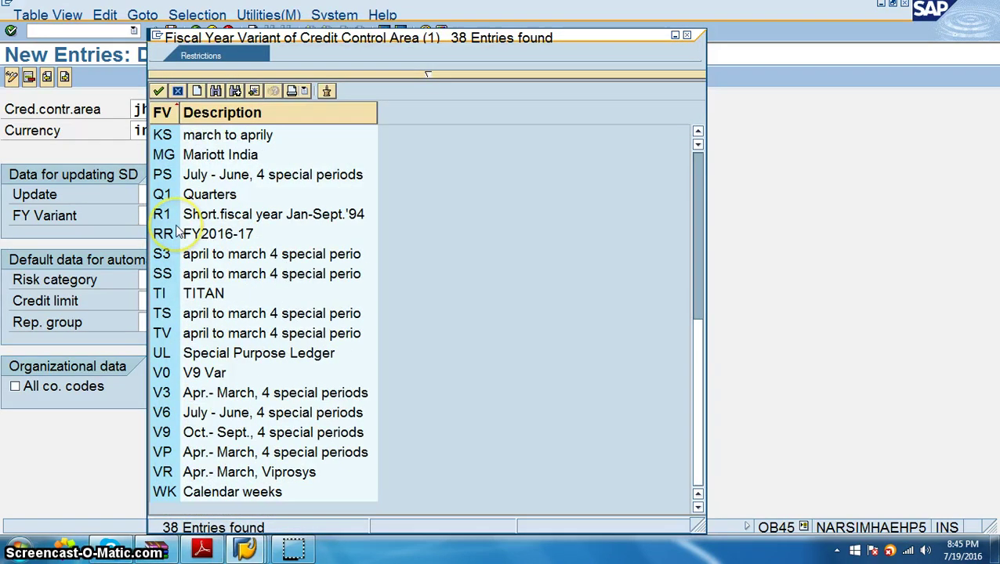
scroll(180, 385, up, 2)
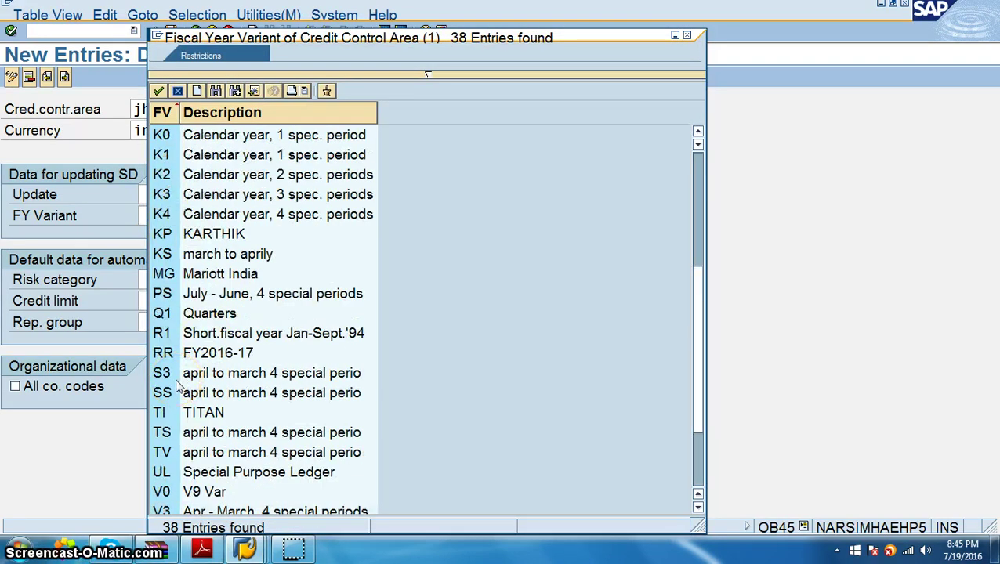
scroll(179, 386, up, 2)
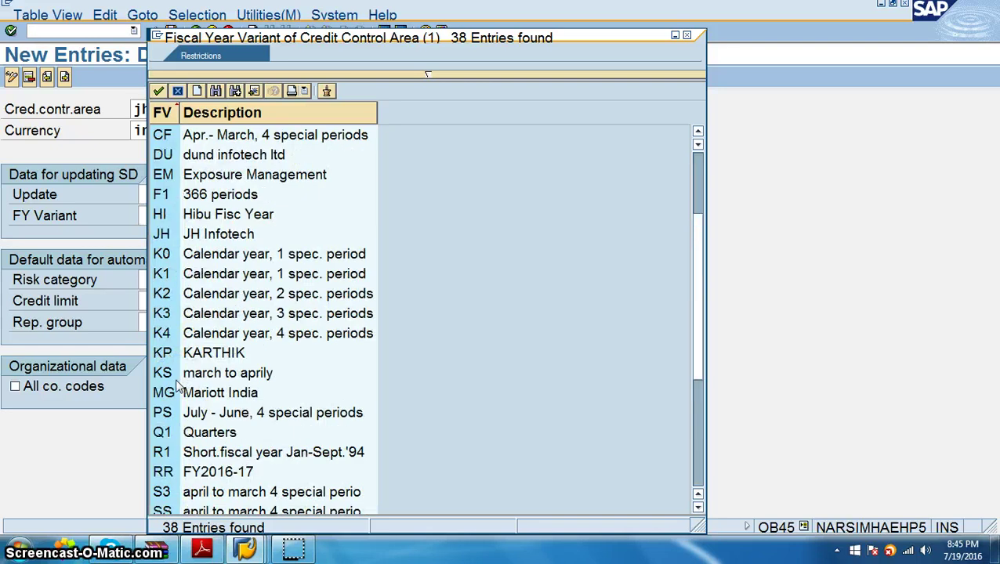
double_click(192, 234)
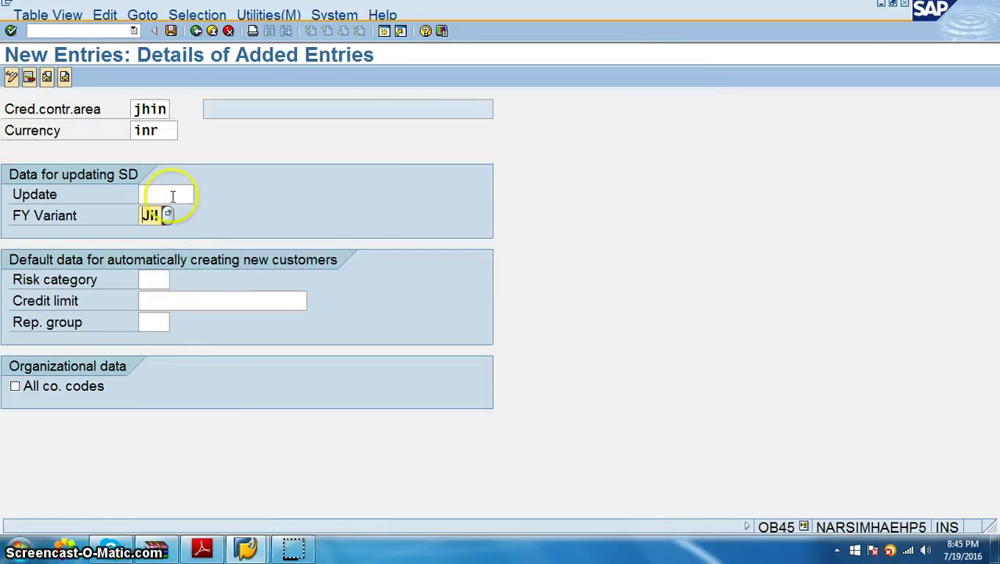
click(172, 32)
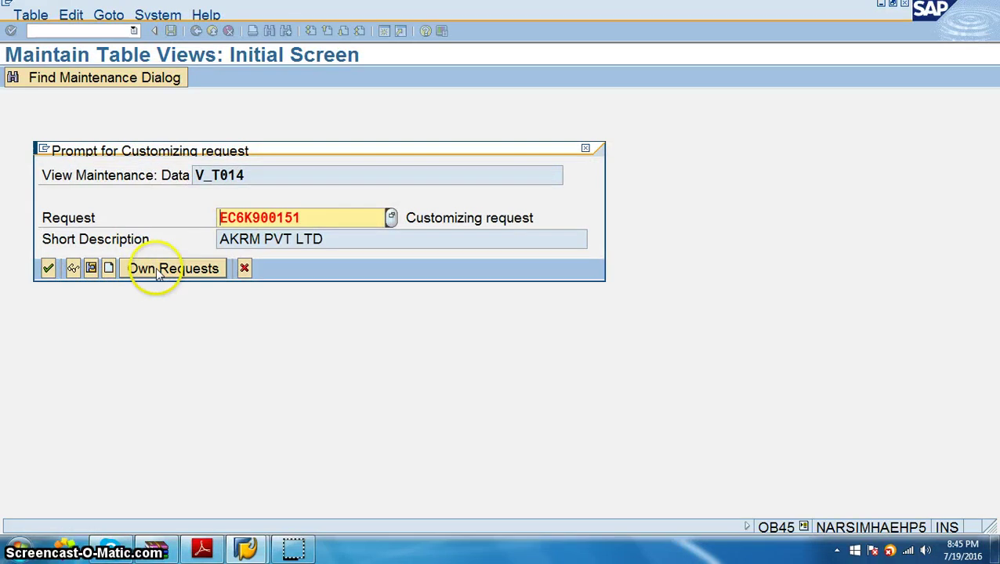
Search your own customizing requests for the JHS Infotech request.
click(161, 268)
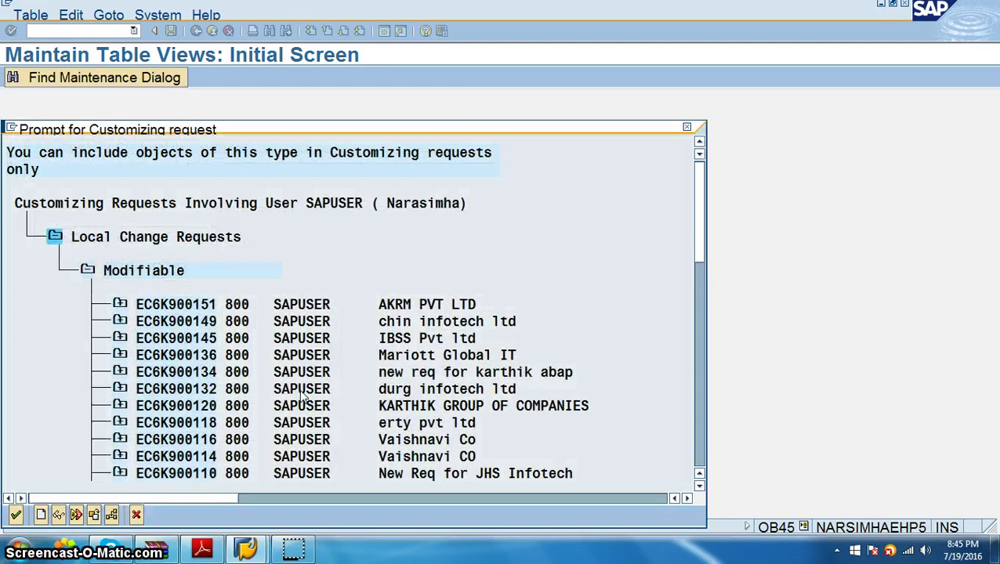
key(ctrl+f)
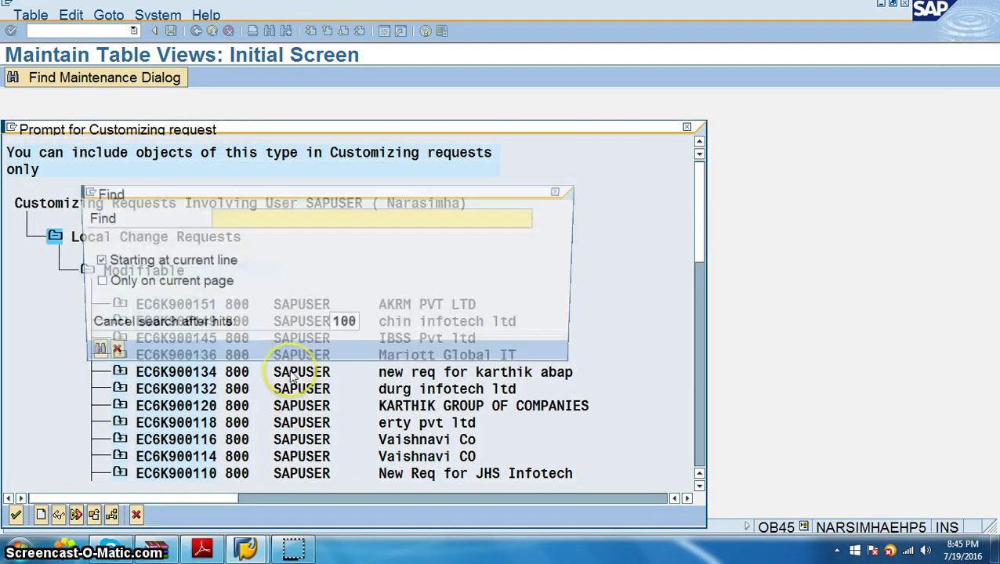
text(jh info)
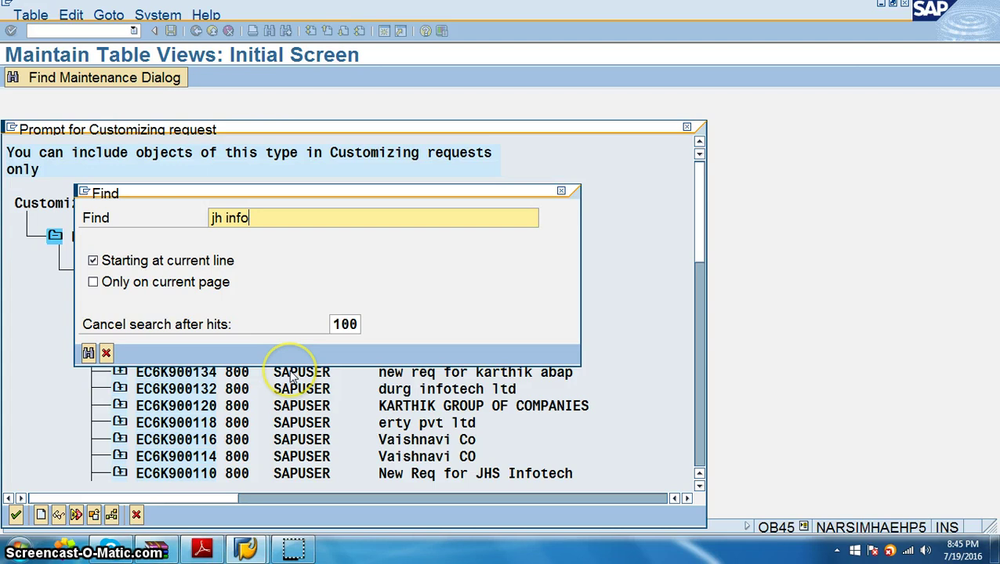
key(Return)
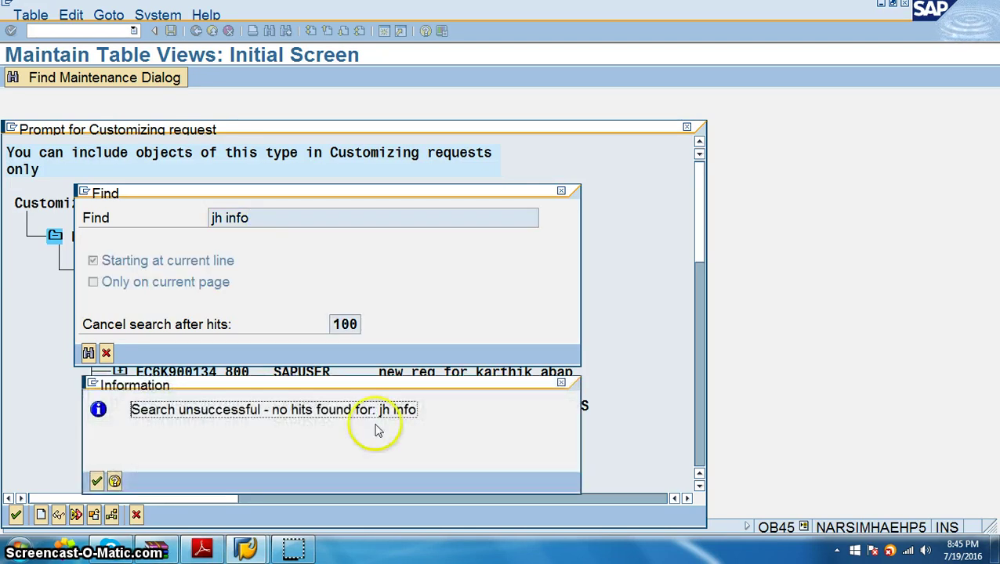
click(96, 481)
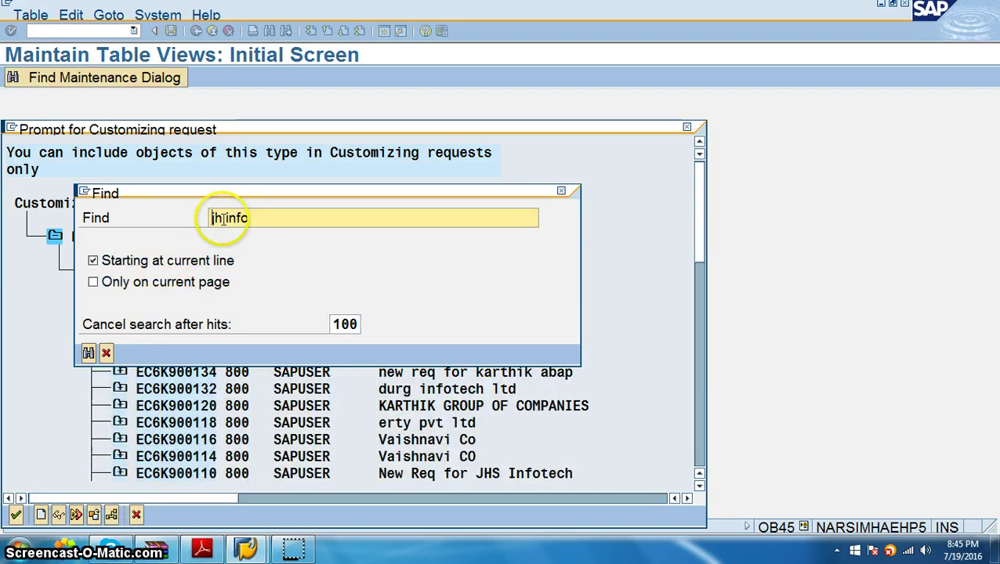
text(s)
key(Return)
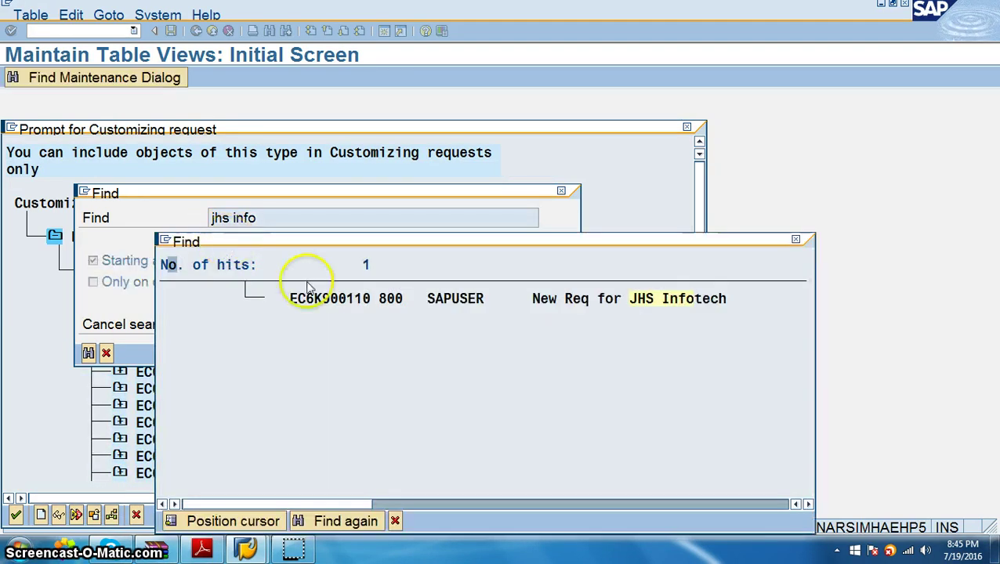
Choose request EC6K900110 and confirm the save.
double_click(340, 304)
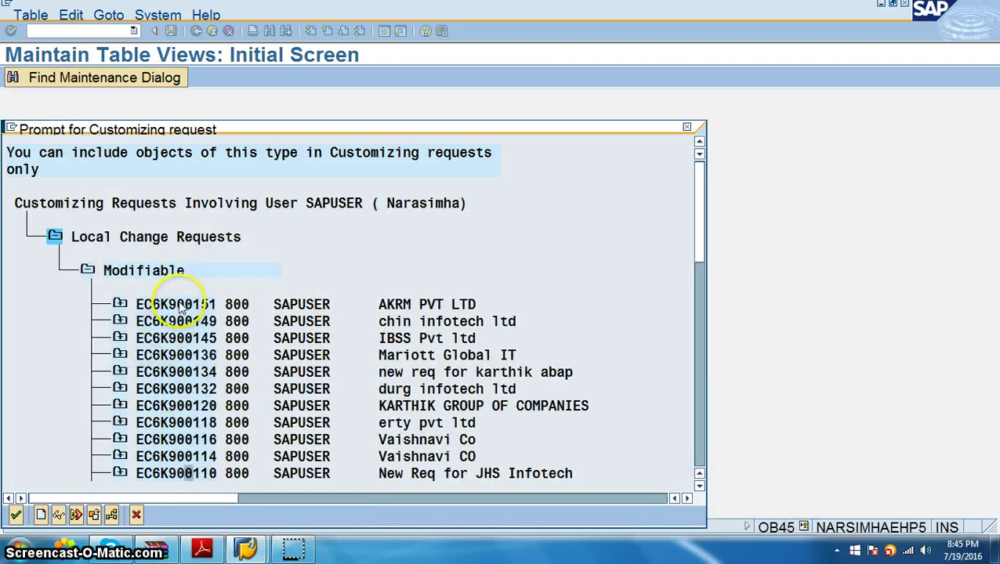
scroll(267, 392, down, 2)
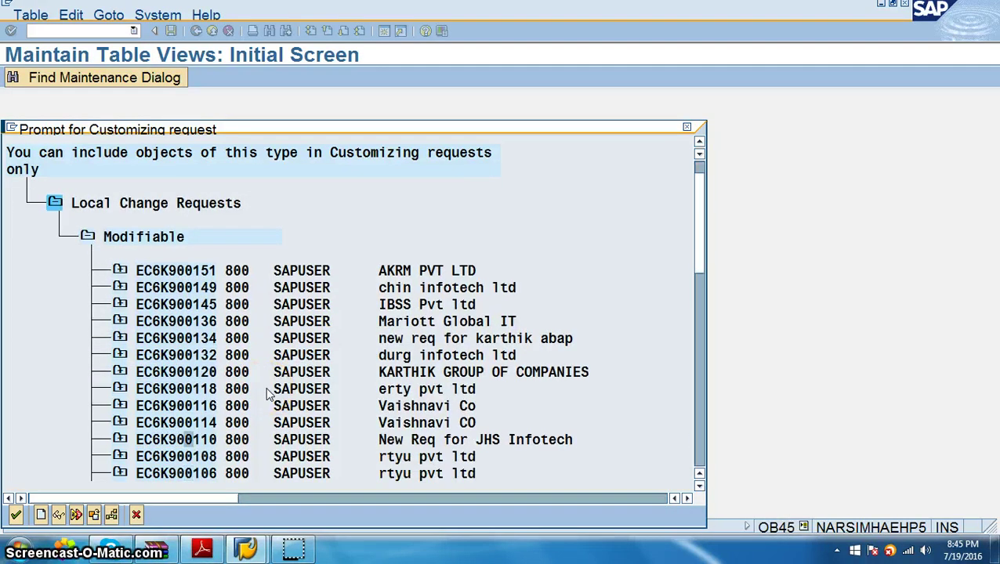
double_click(192, 441)
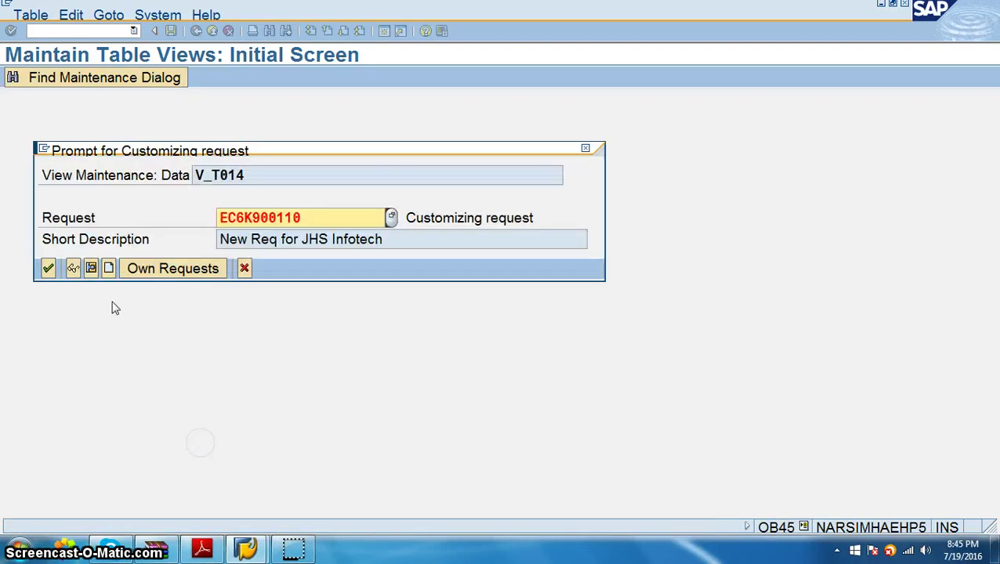
click(49, 268)
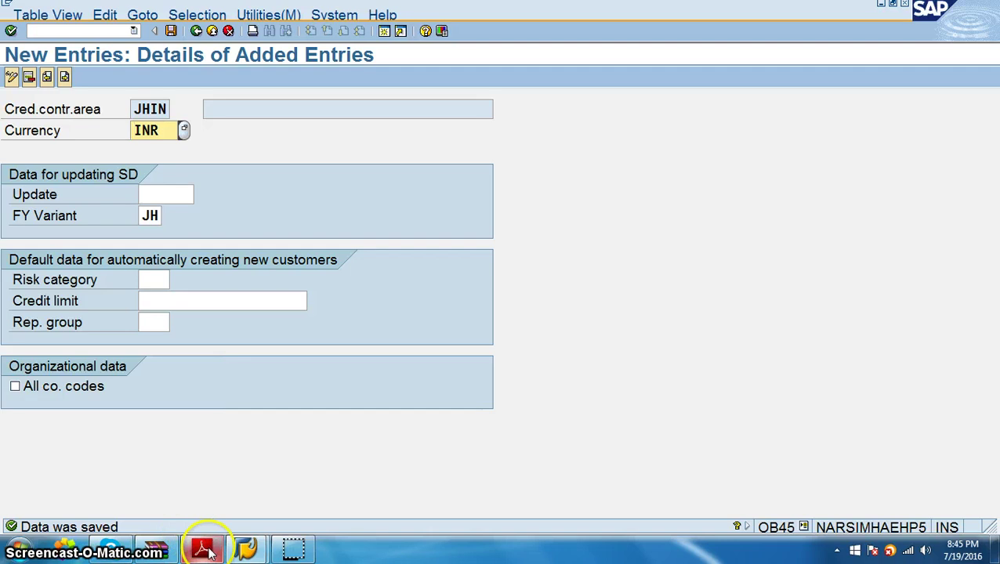
Enter 1000000 as JHIN's default credit limit for new customers.
click(158, 281)
click(160, 302)
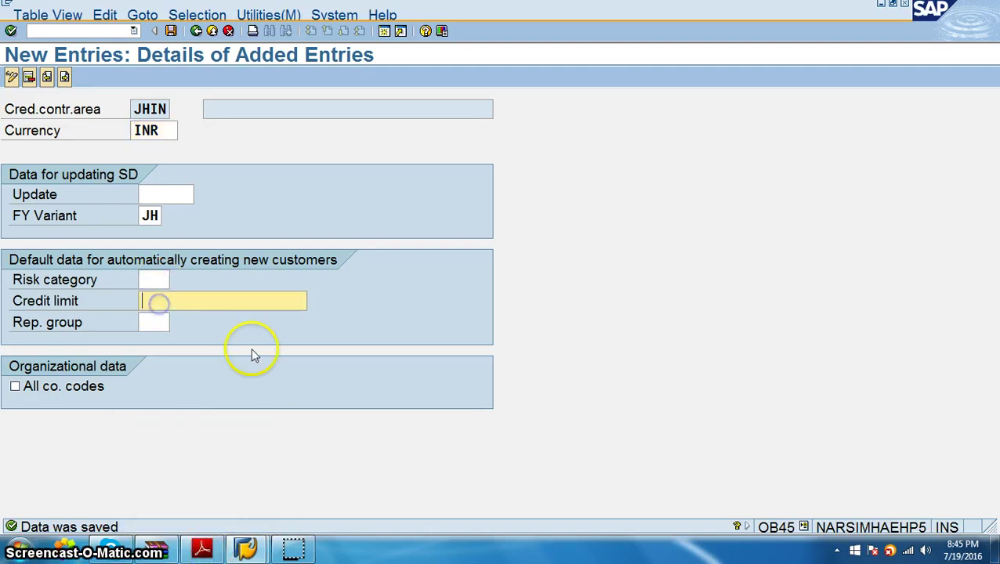
text(1)
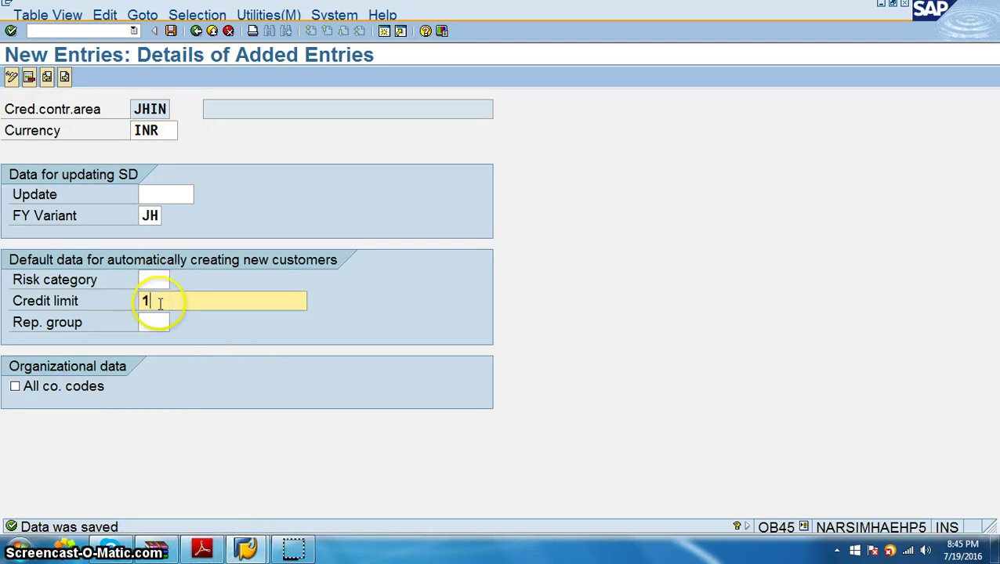
text(000000)
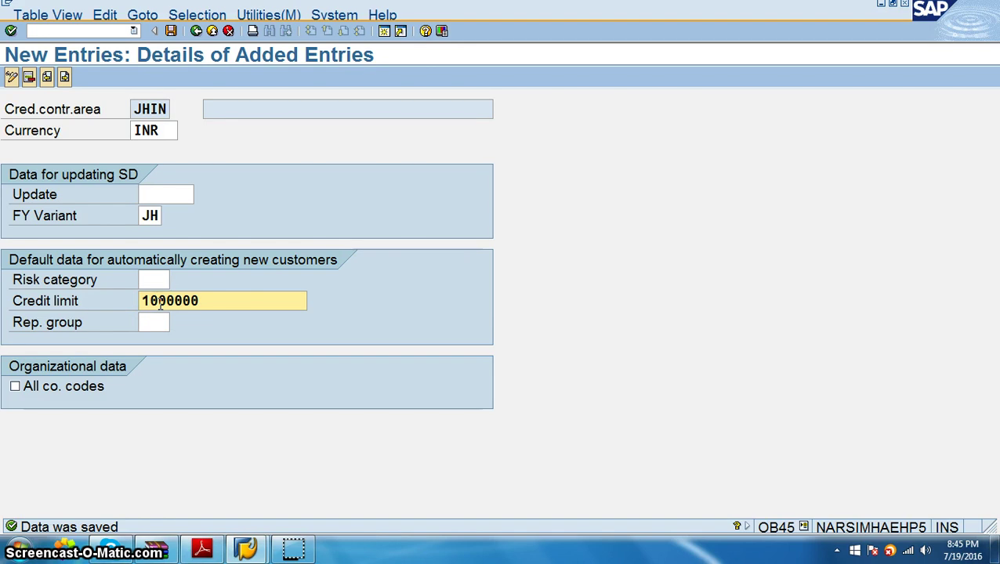
click(171, 301)
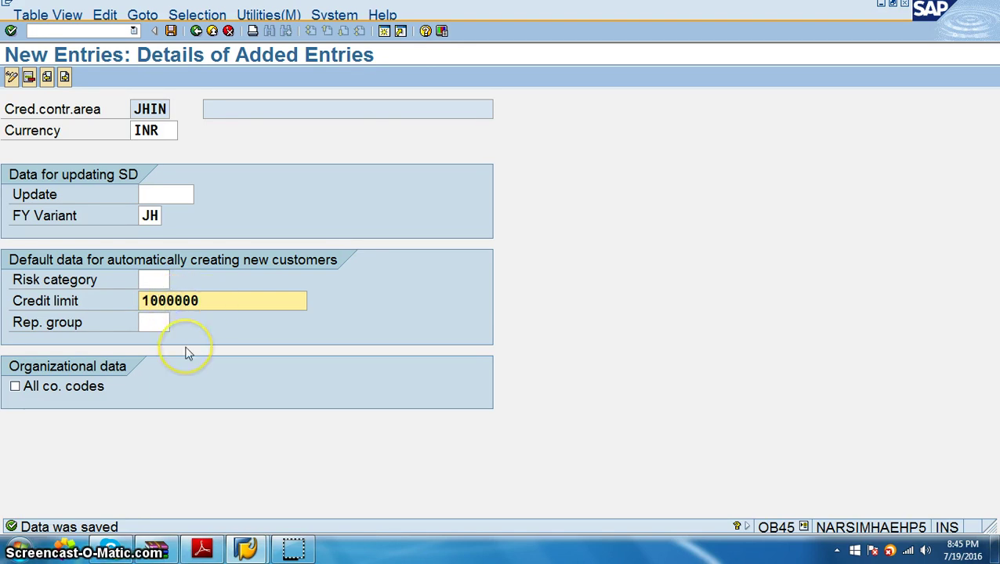
Save the credit limit and look up OB38 for assigning company codes in the PDF.
click(171, 30)
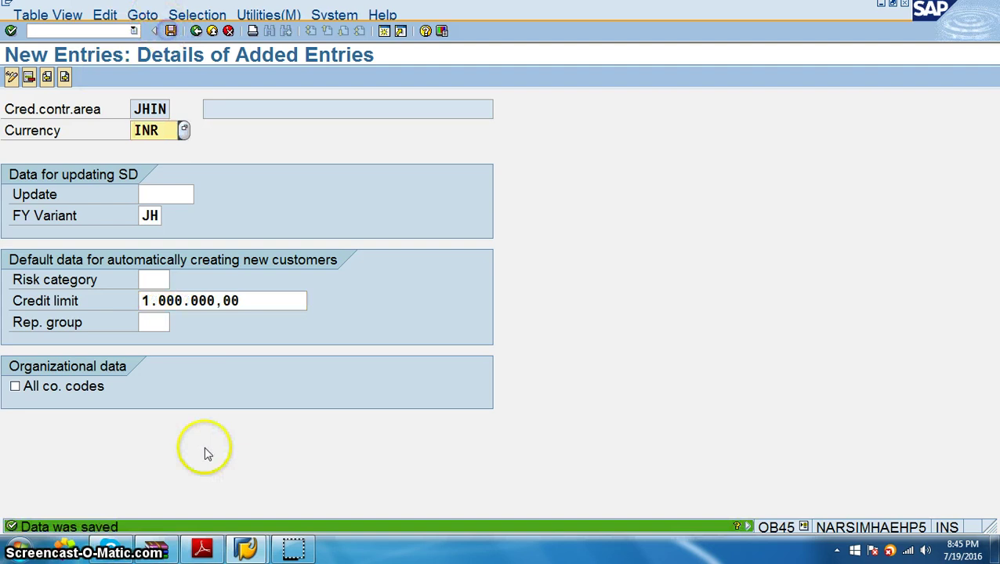
click(202, 549)
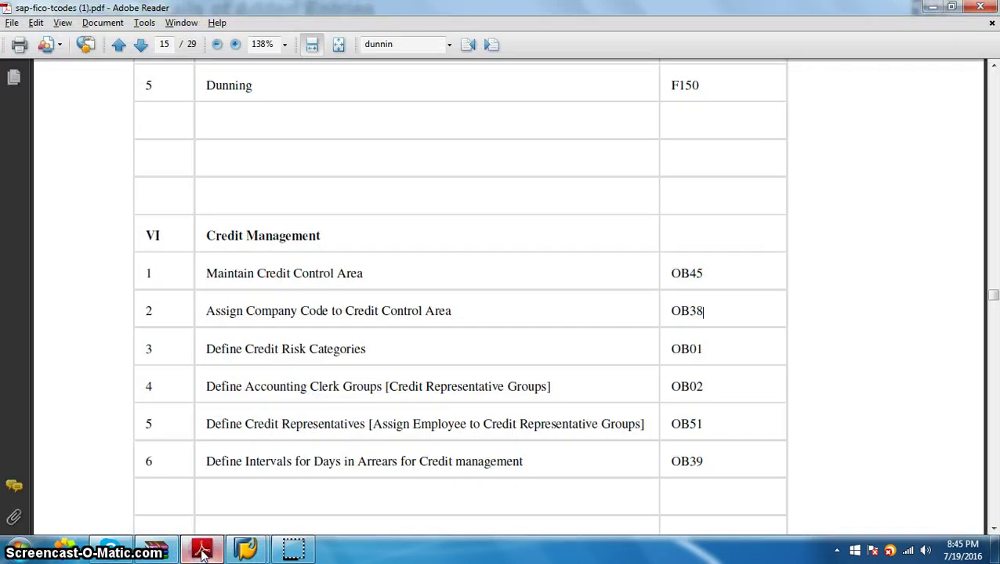
drag(207, 313, 469, 312)
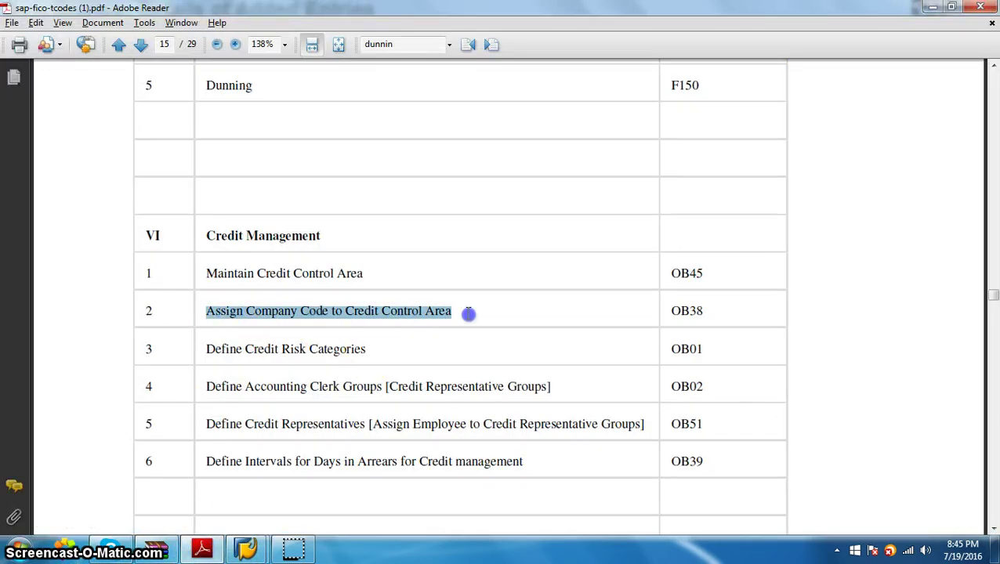
drag(672, 312, 710, 312)
key(alt+Tab)
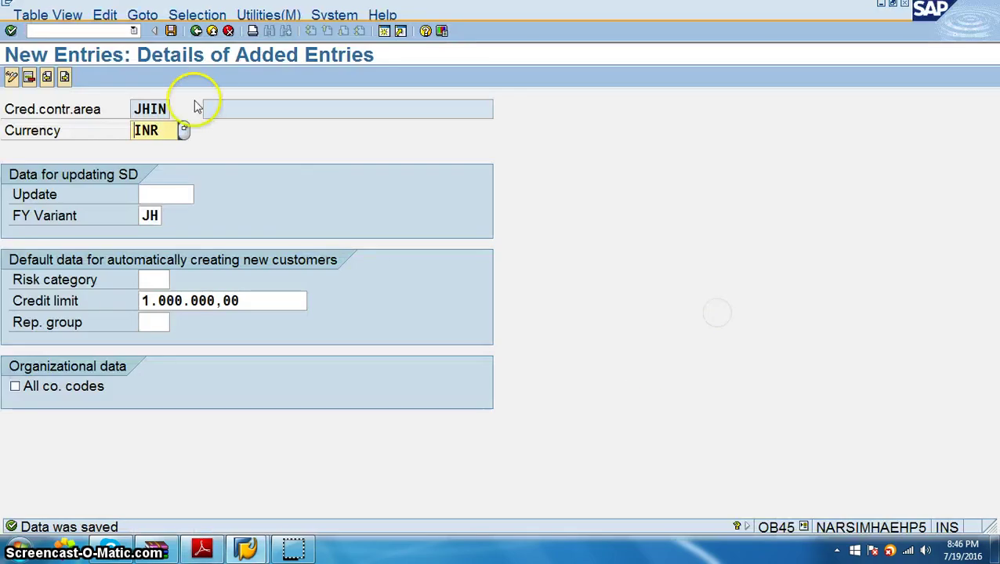
Run OB38 and jump to company code JHIN.
click(195, 30)
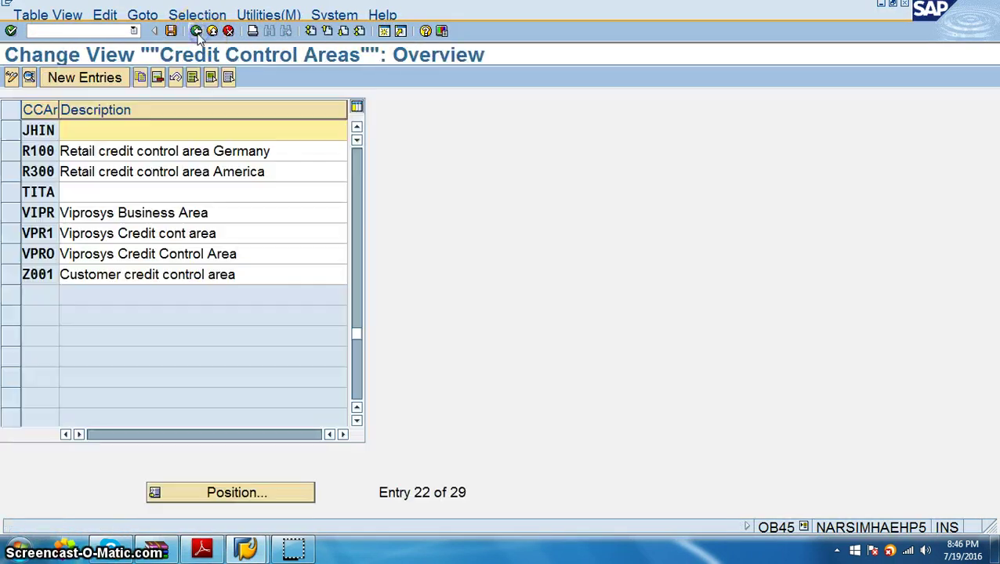
click(195, 31)
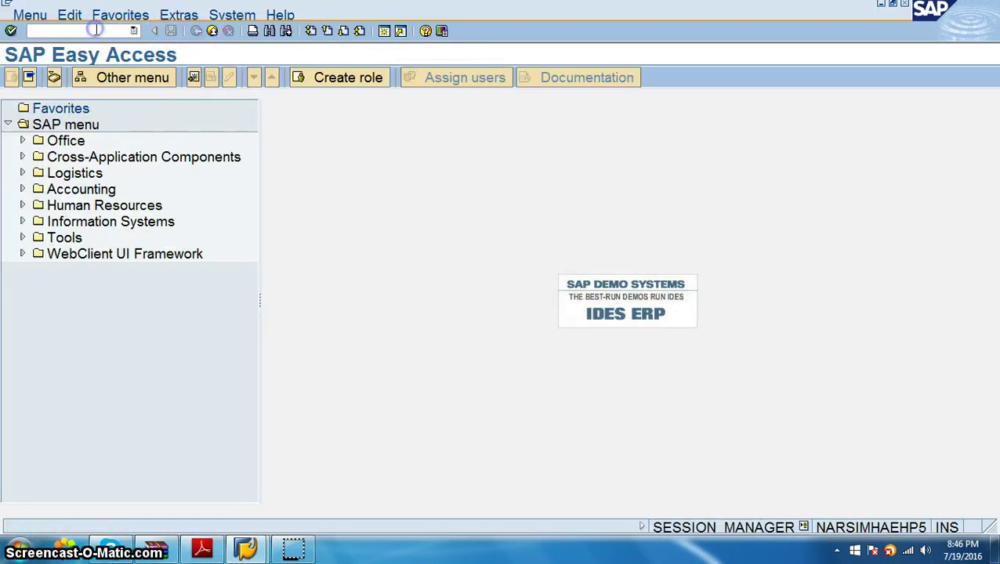
text(ob38)
key(Return)
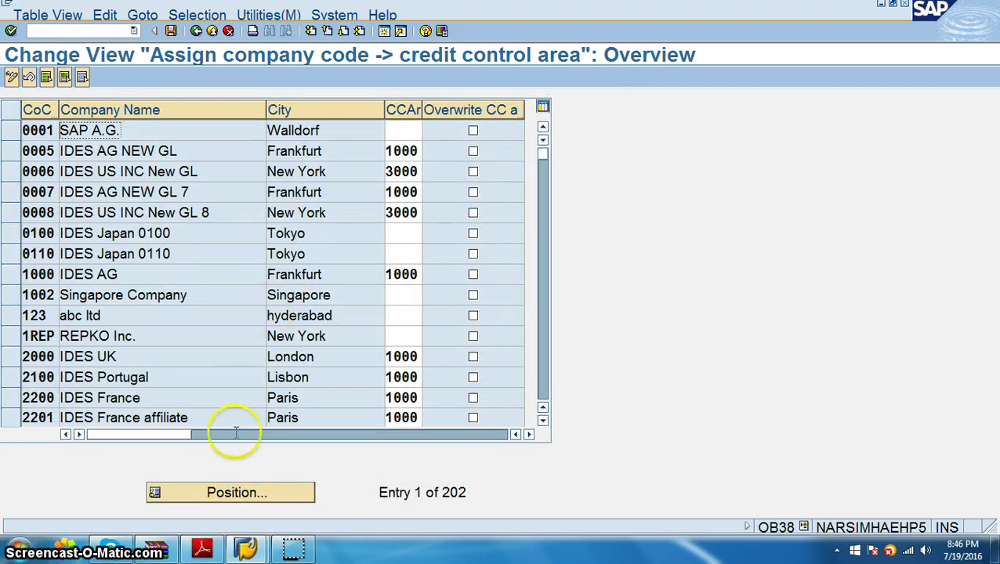
click(241, 492)
text(jhin)
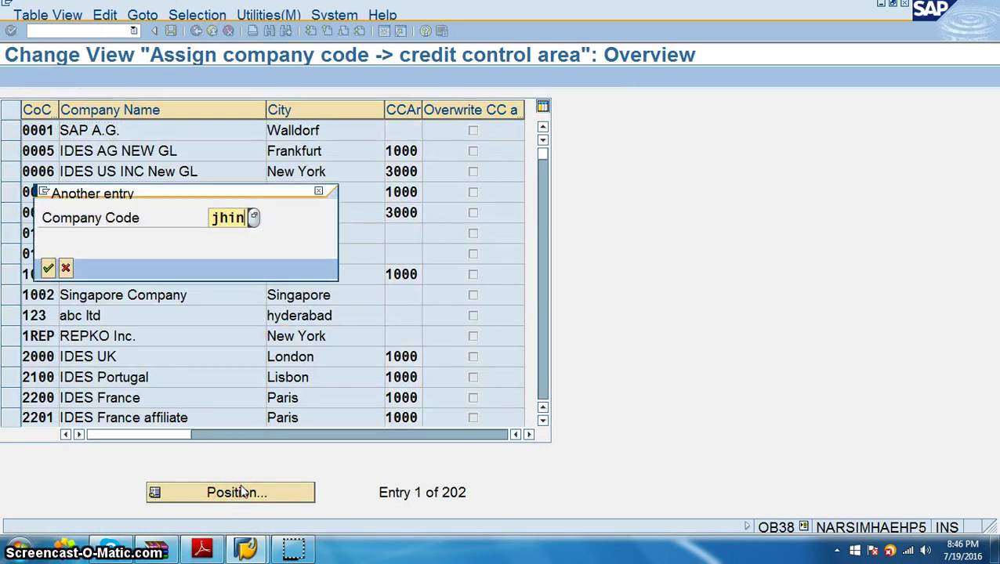
key(Return)
Assign credit control area JHIN to company code JHIN and save it under the request.
click(405, 132)
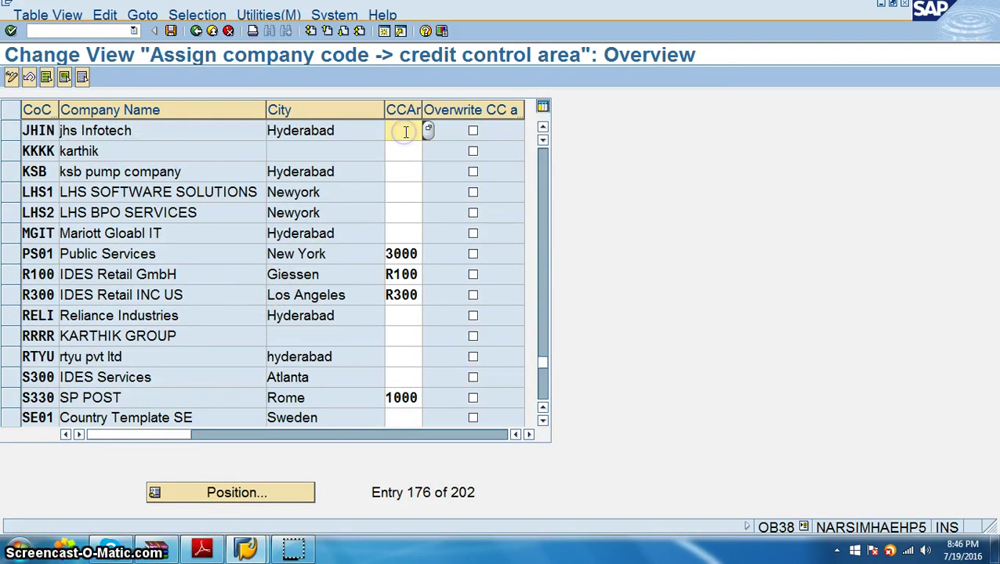
text(jhin)
key(Return)
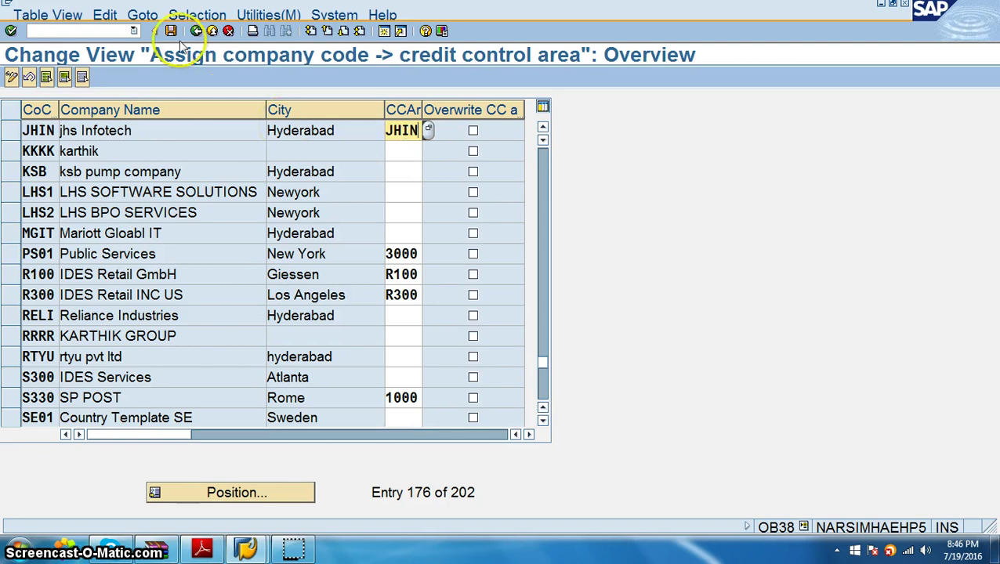
click(171, 31)
click(48, 268)
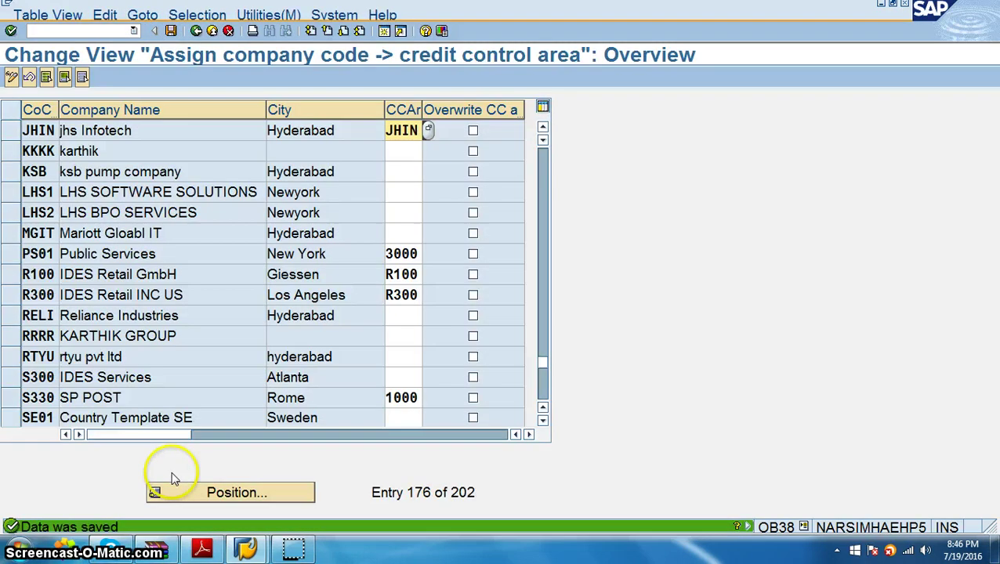
key(alt+Tab)
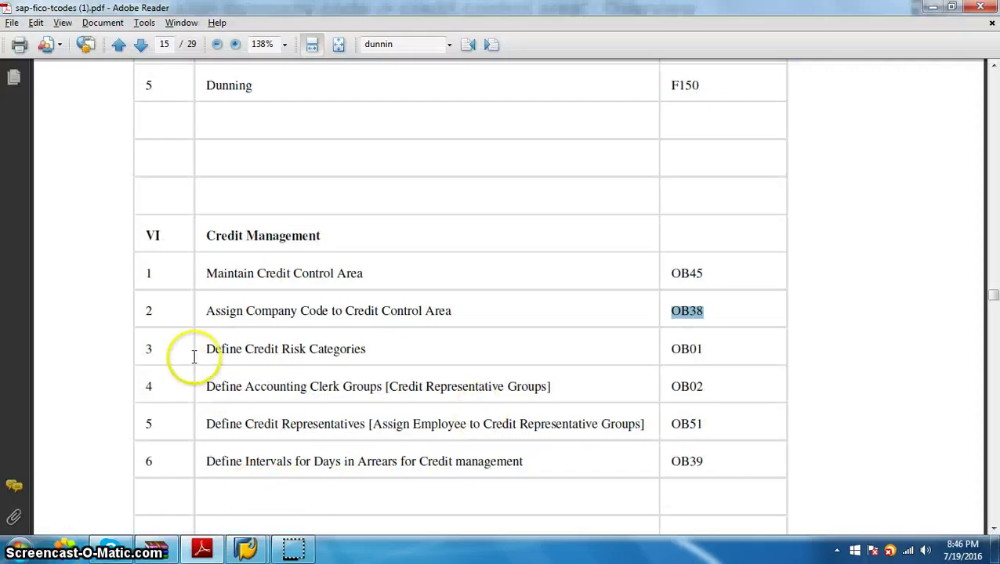
Look up OB01 for credit risk categories in the PDF and run it.
drag(199, 350, 377, 349)
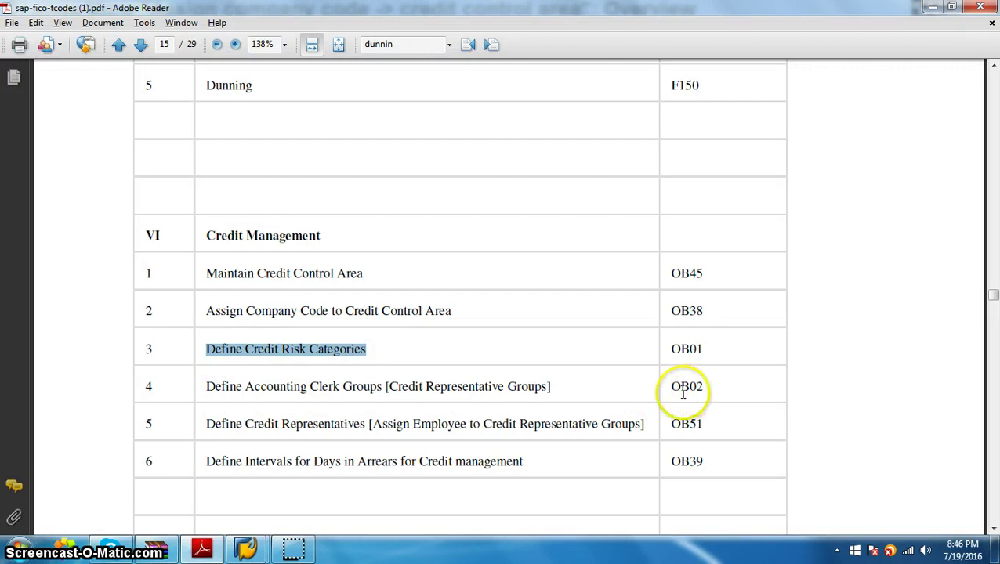
double_click(692, 345)
key(alt+Tab)
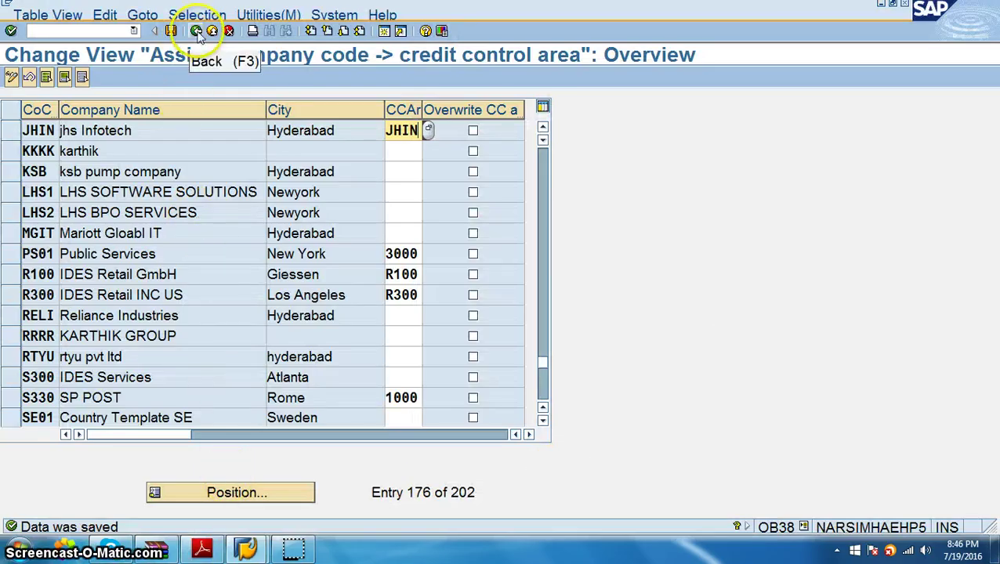
key(alt+Tab)
key(alt+Tab)
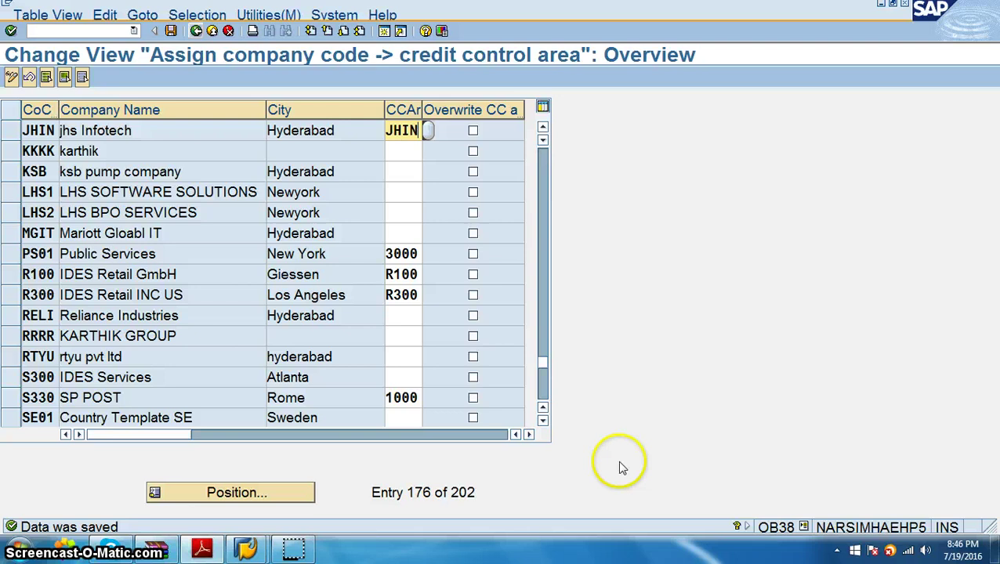
click(196, 31)
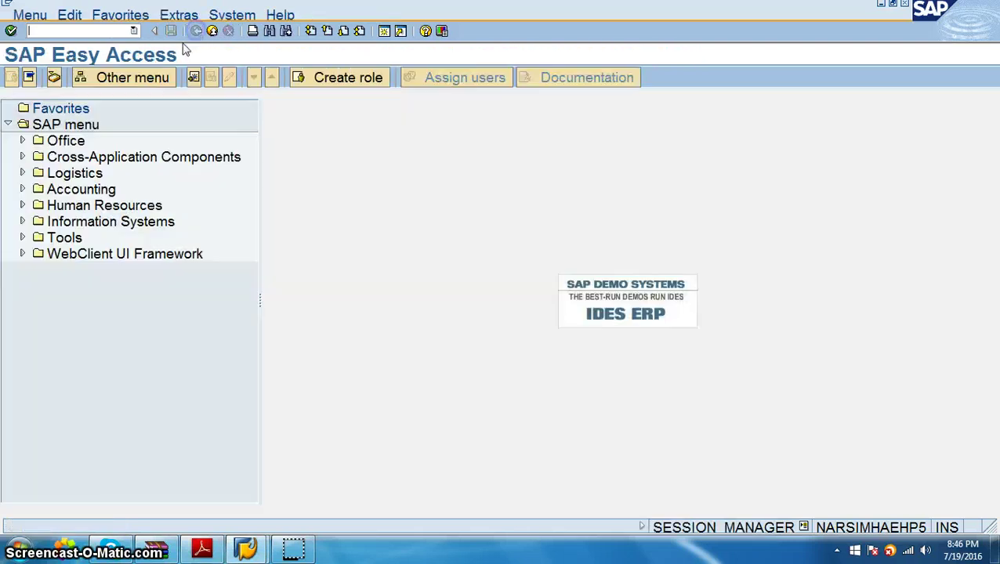
click(98, 29)
text(ob01)
key(Return)
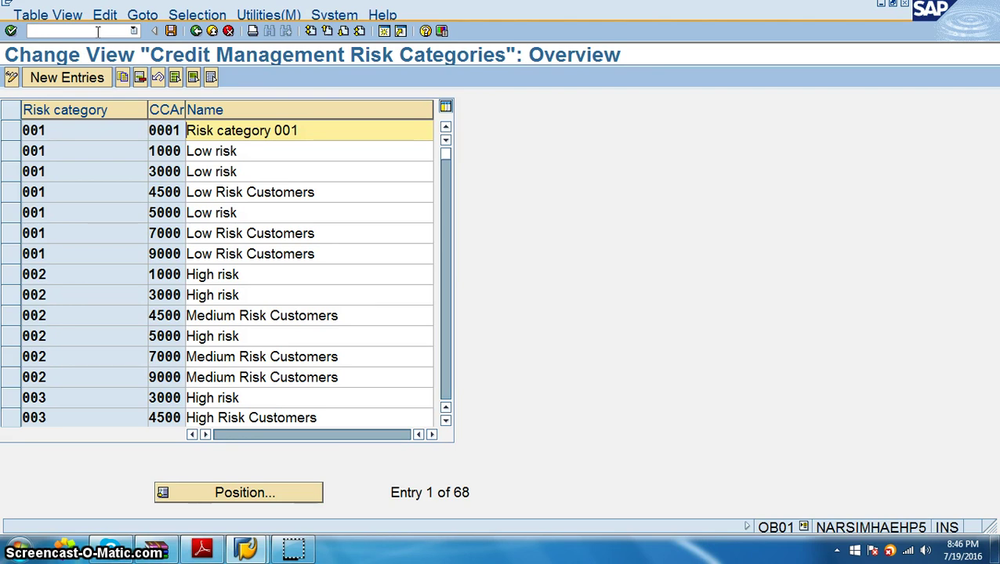
Create risk category 555 for area JHIN named 'JHS infotech' and save it.
click(64, 76)
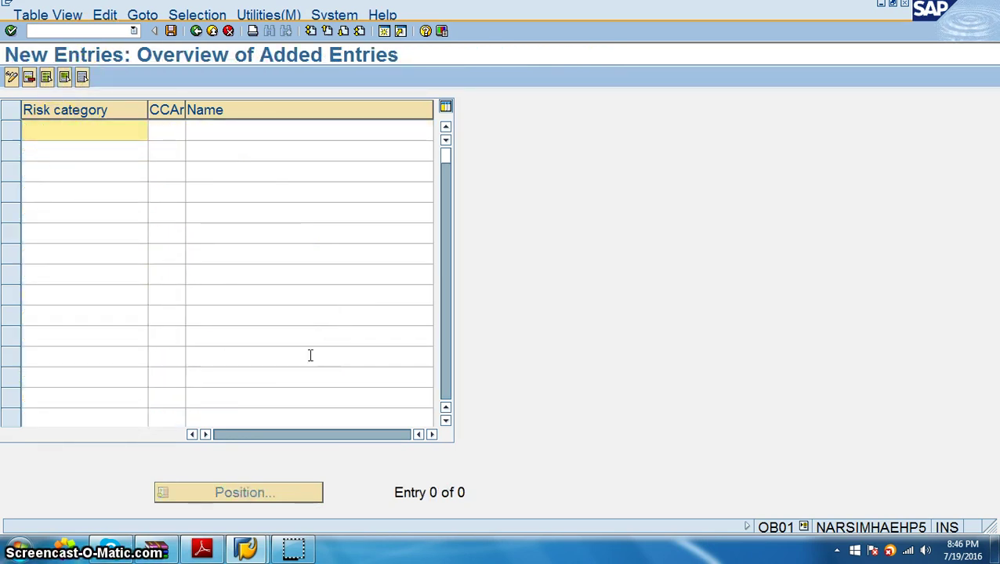
text(555)
key(Tab)
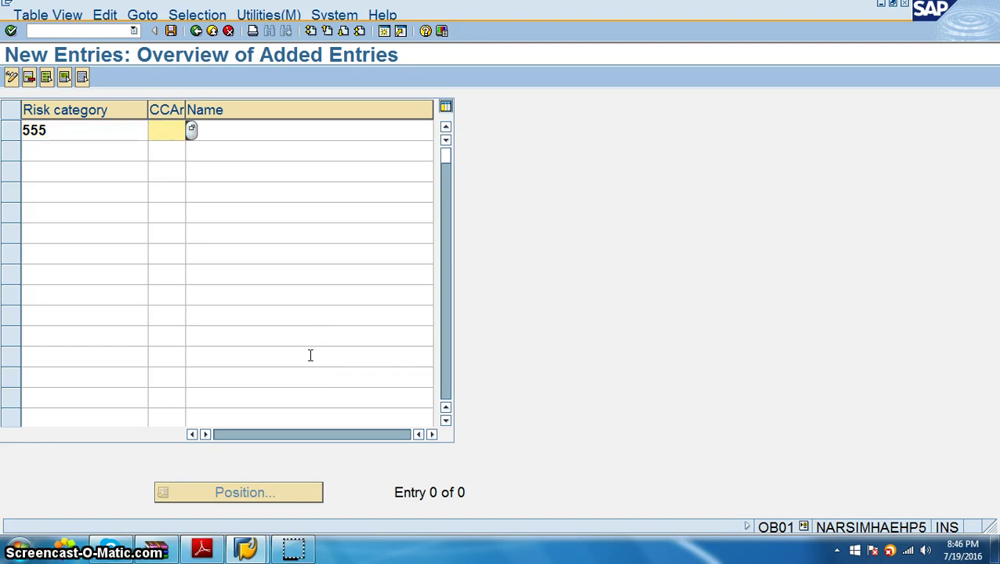
text(jhin)
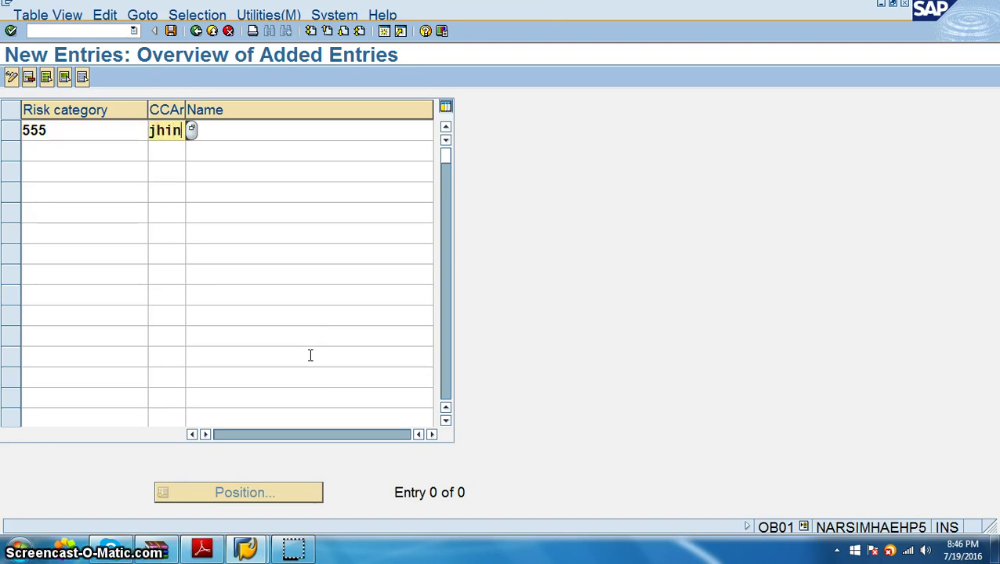
key(Tab)
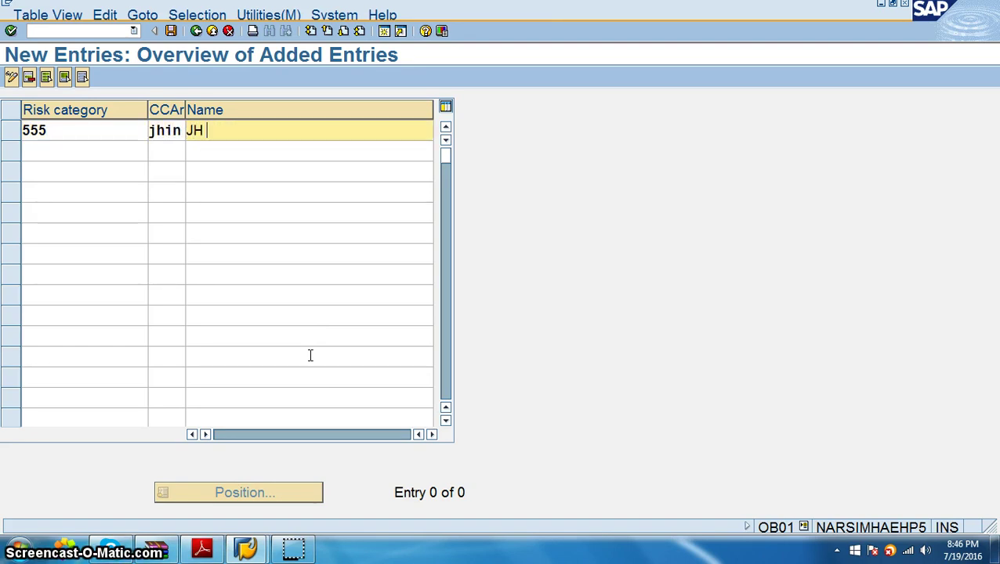
text(JHS infote)
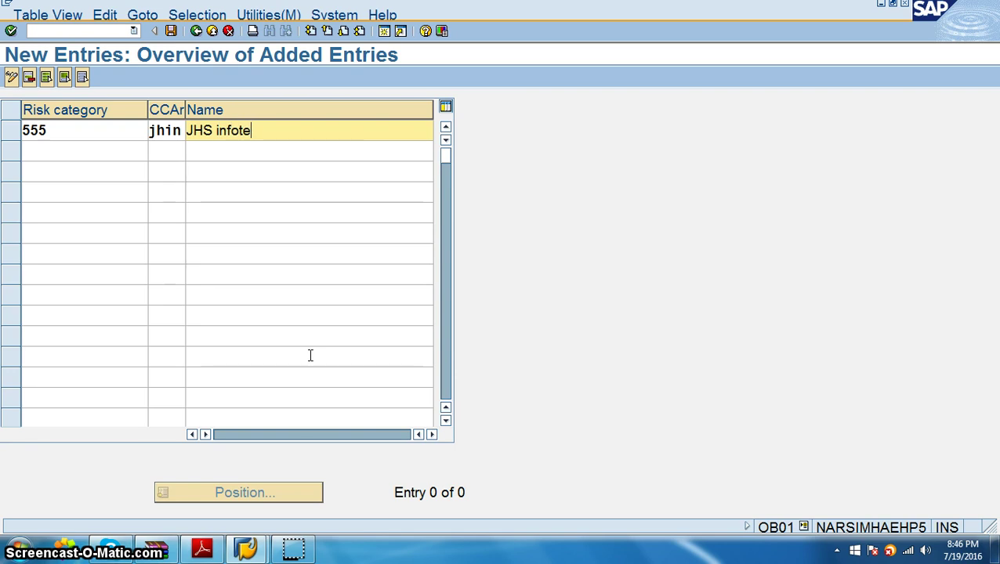
text(ch Credit Cat)
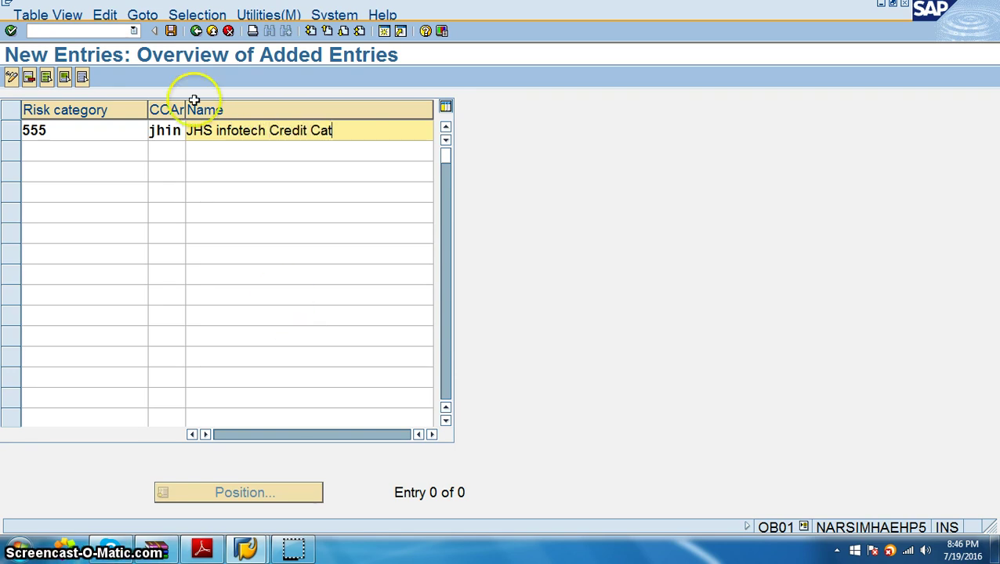
click(171, 30)
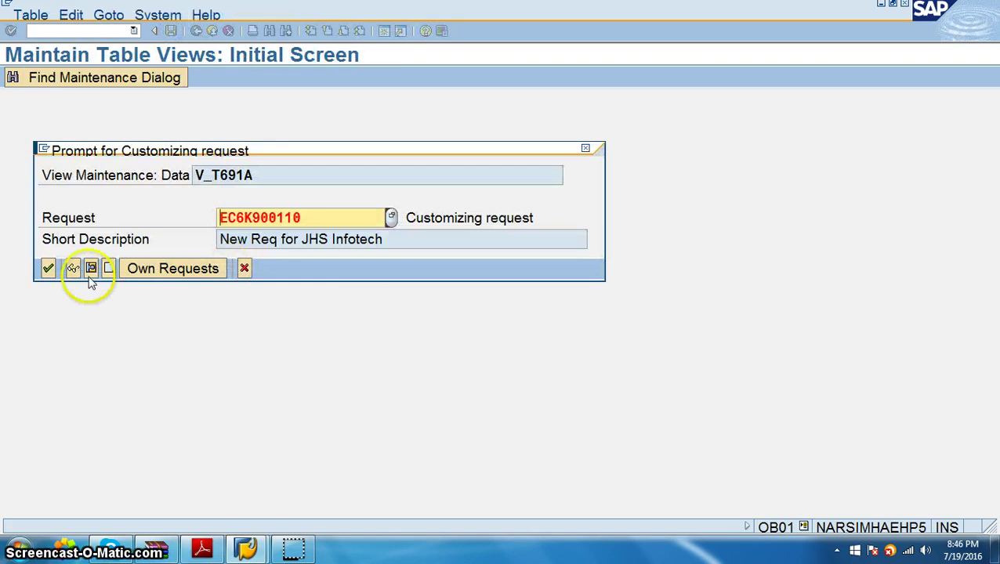
click(47, 268)
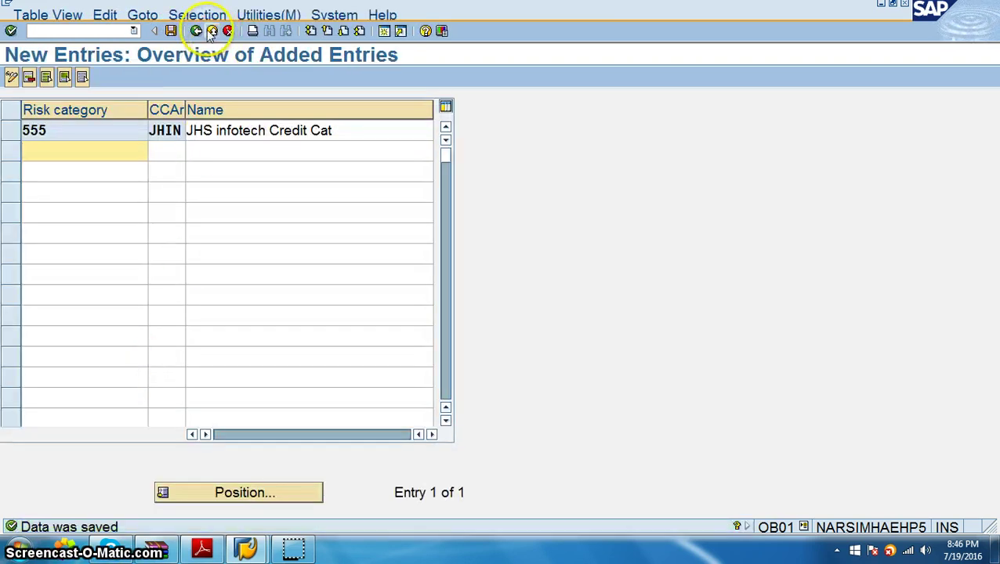
Look up OB02 for accounting clerk groups in the PDF and start it.
key(alt+Tab)
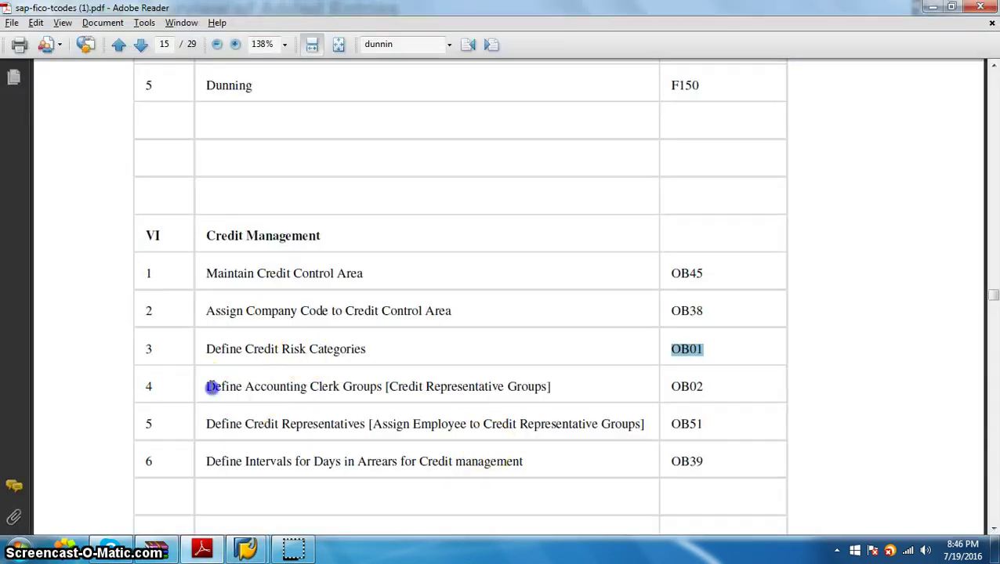
drag(208, 386, 362, 383)
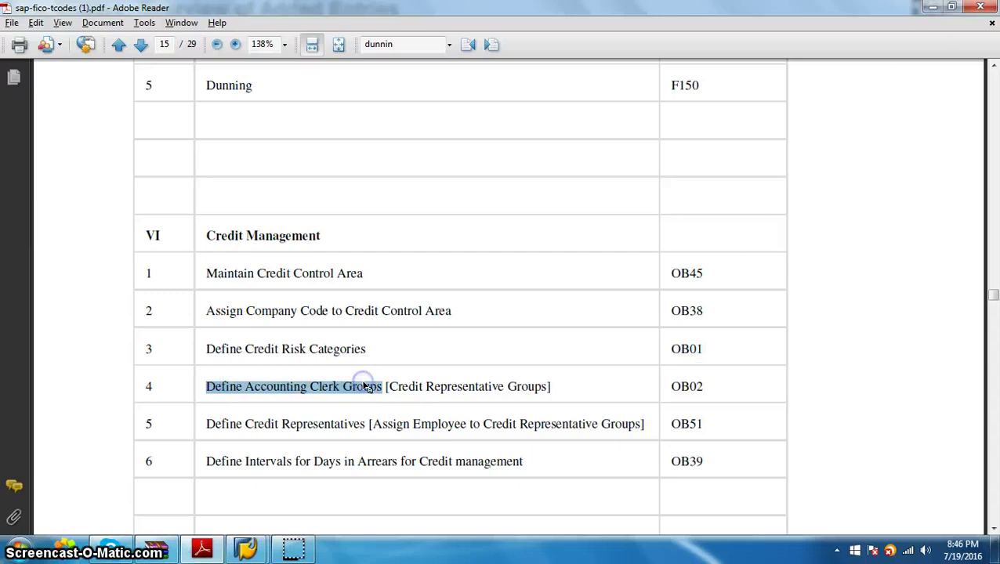
drag(672, 387, 690, 387)
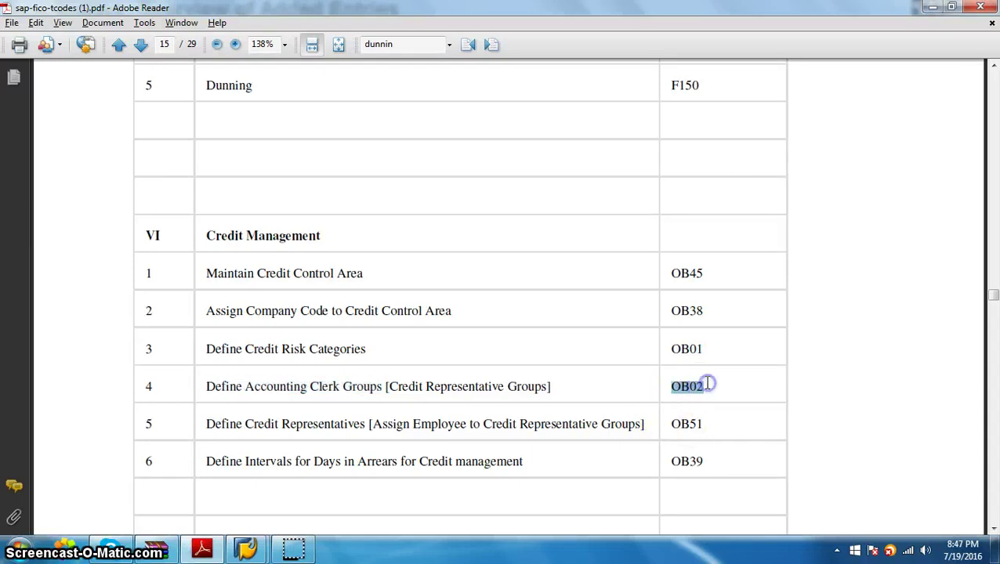
key(alt+Tab)
click(196, 30)
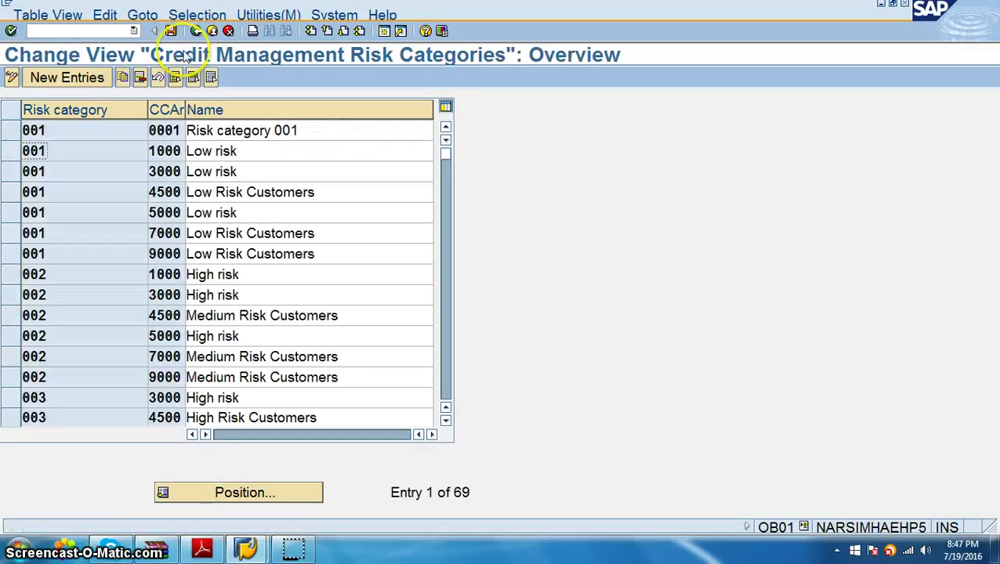
click(196, 31)
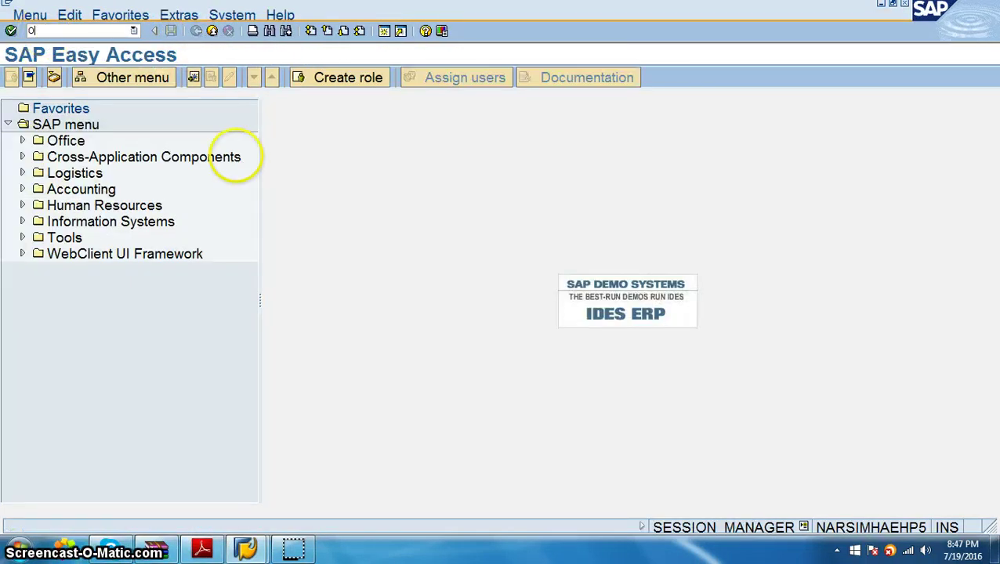
key(Return)
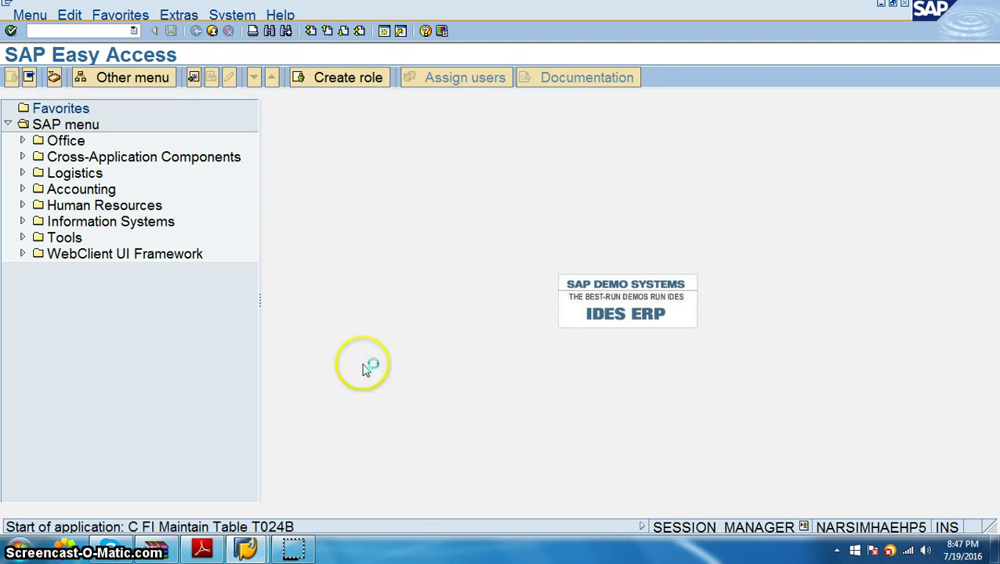
Recheck OB02 in the PDF and search the credit representative groups for JHI.
key(alt+Tab)
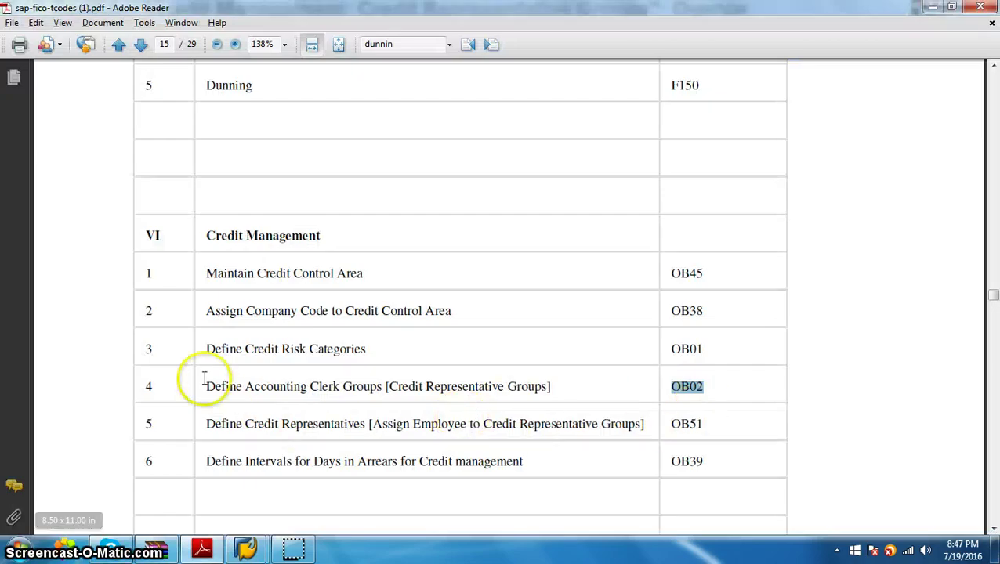
drag(203, 379, 409, 371)
click(679, 394)
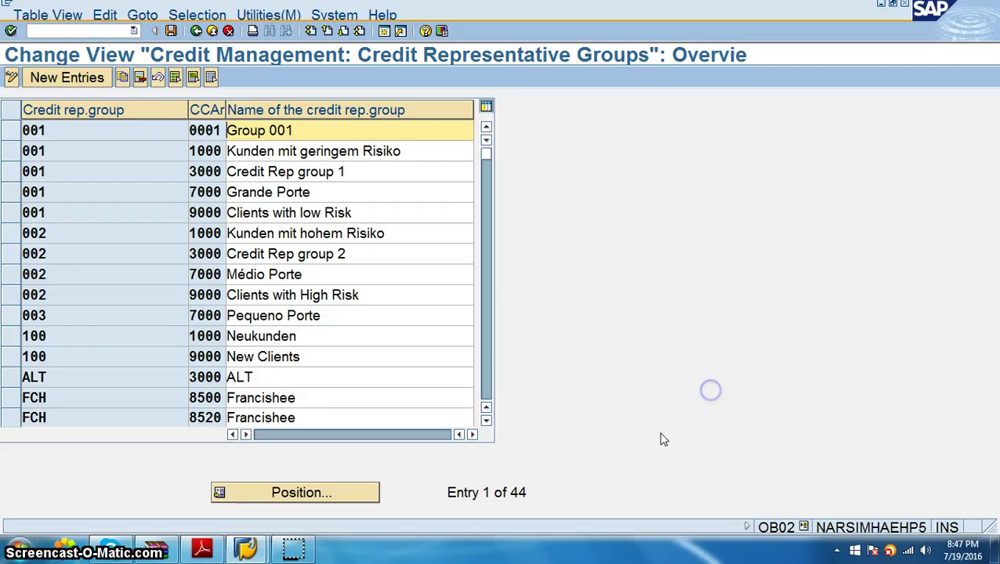
click(215, 292)
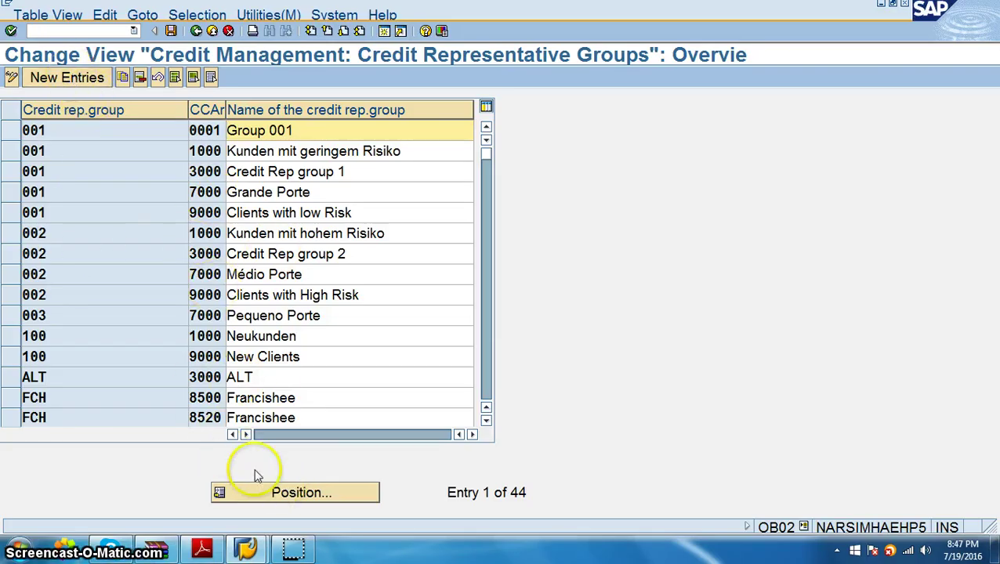
click(291, 490)
text(JH)
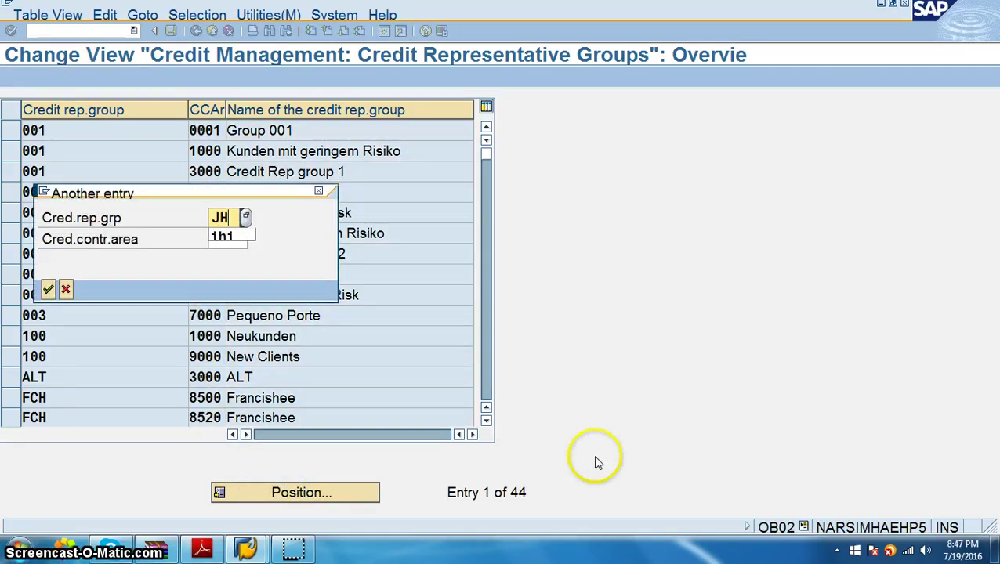
text(I)
key(BackSpace)
key(BackSpace)
key(Tab)
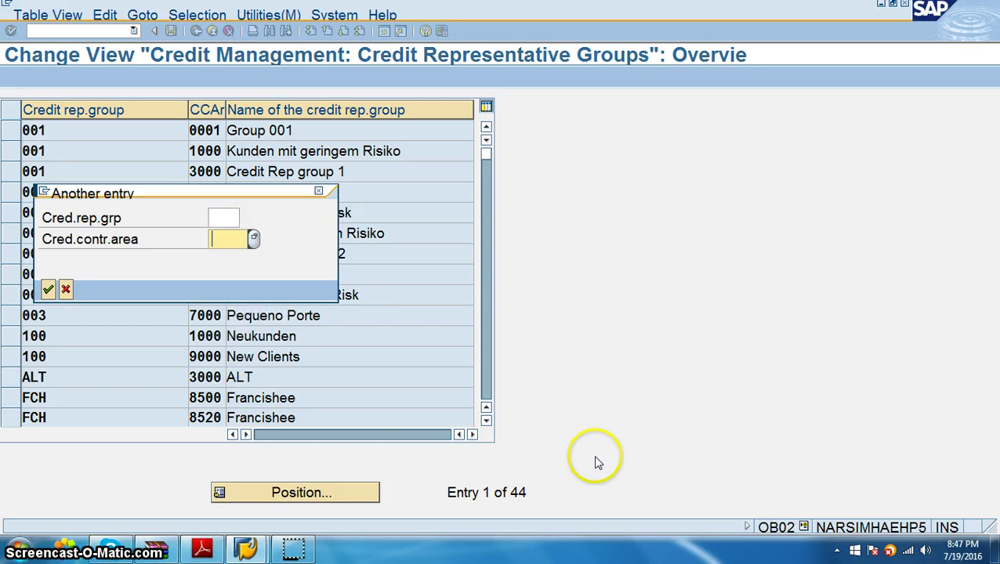
key(Return)
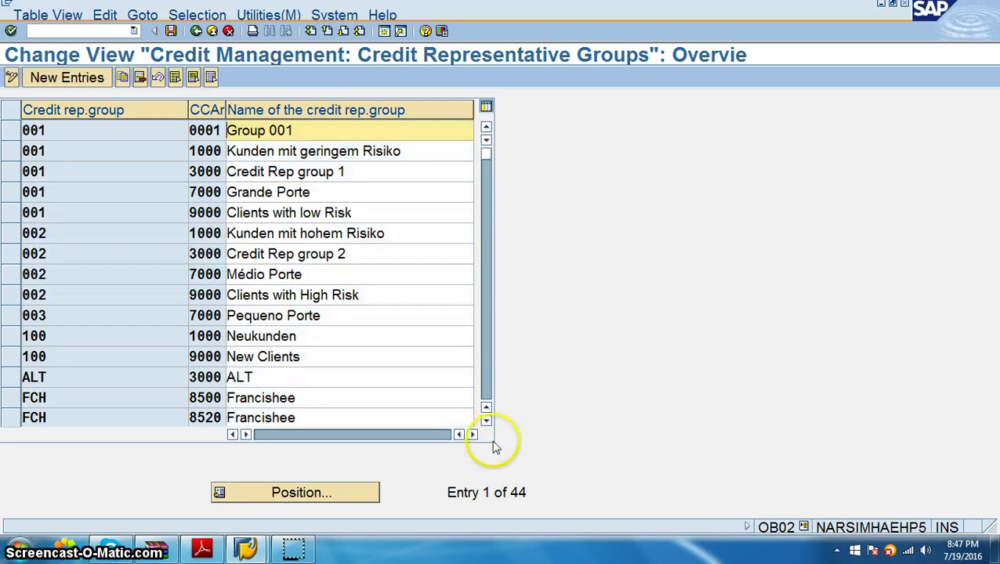
Add group JHI for area JHIN named 'jhin Credit Control Group' and save under the request.
click(68, 78)
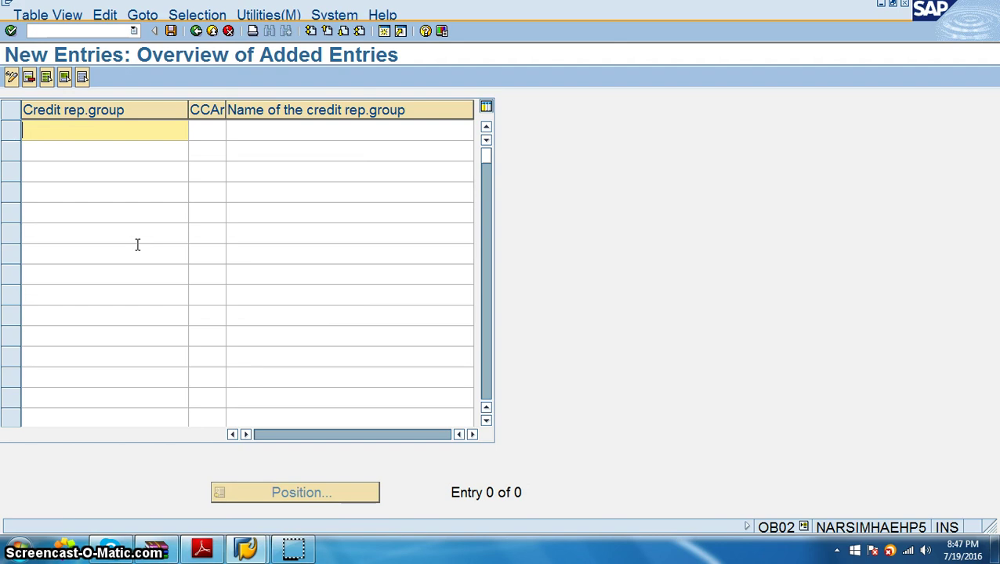
key(Tab)
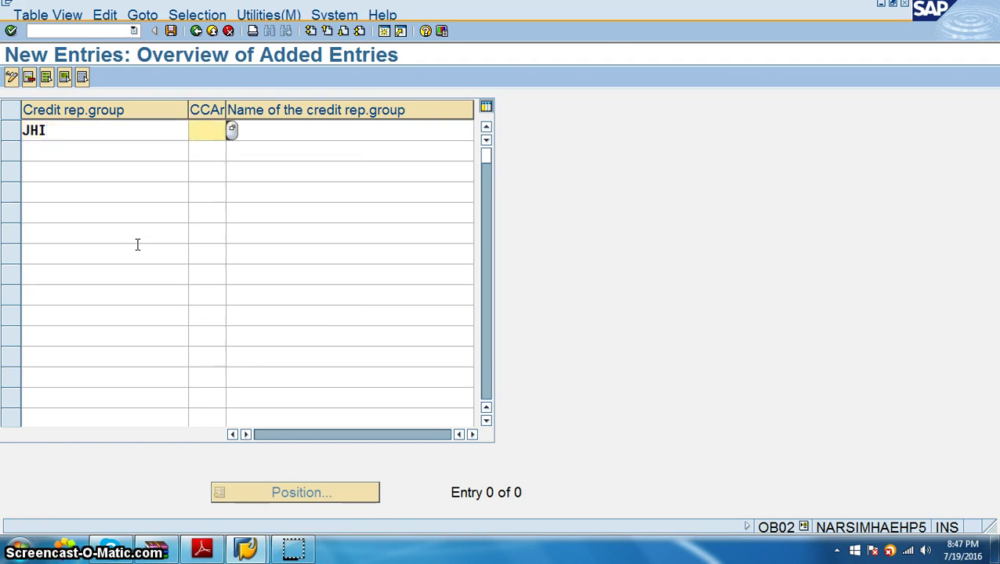
key(shift+Tab)
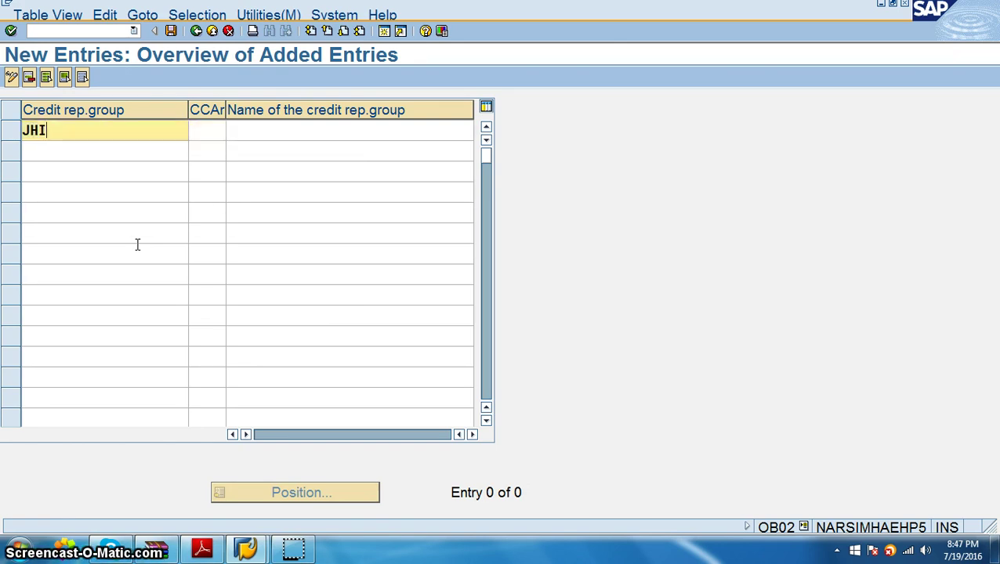
key(Tab)
text(JHIN)
key(Tab)
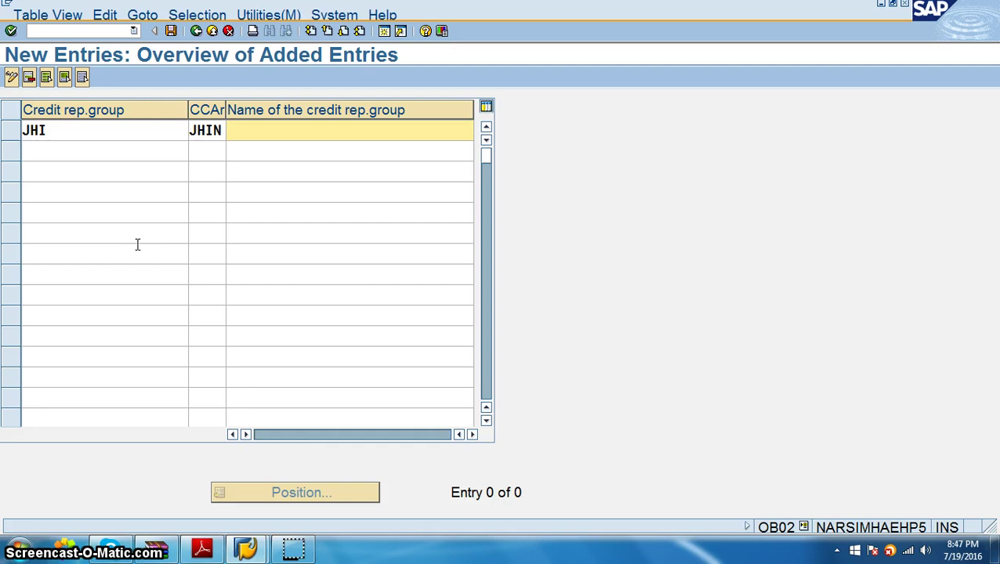
text(Credit Control)
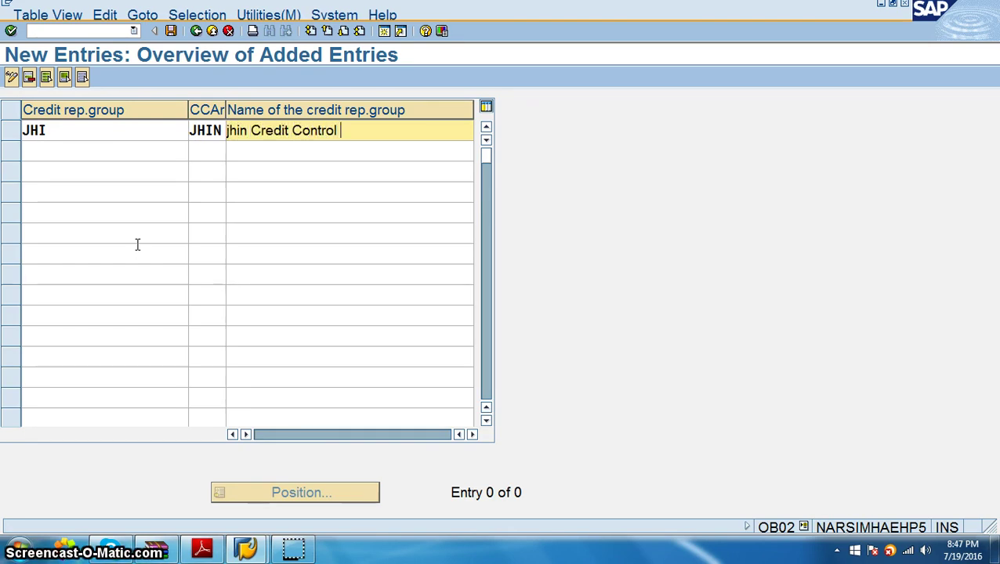
text(Group)
key(Return)
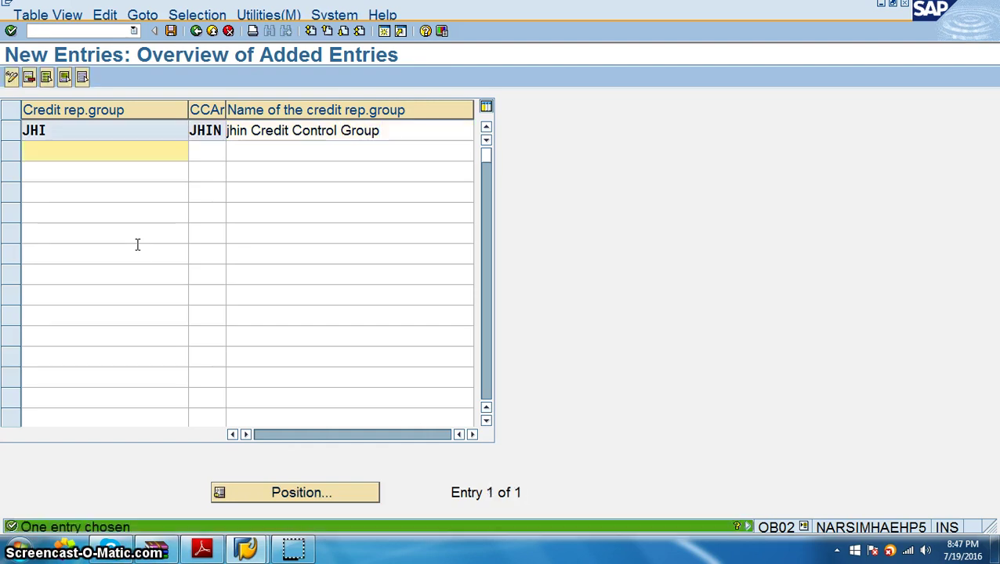
click(171, 31)
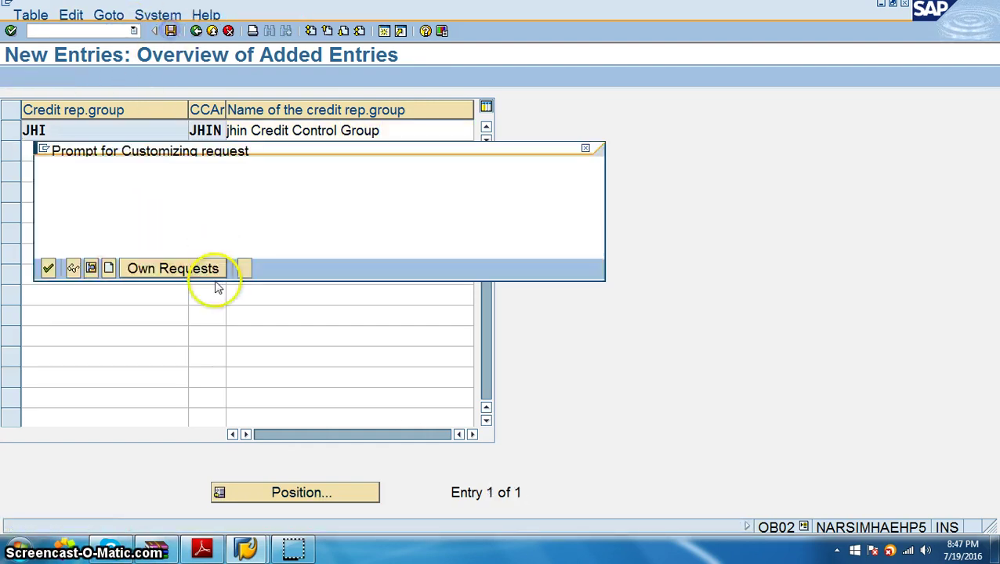
click(45, 267)
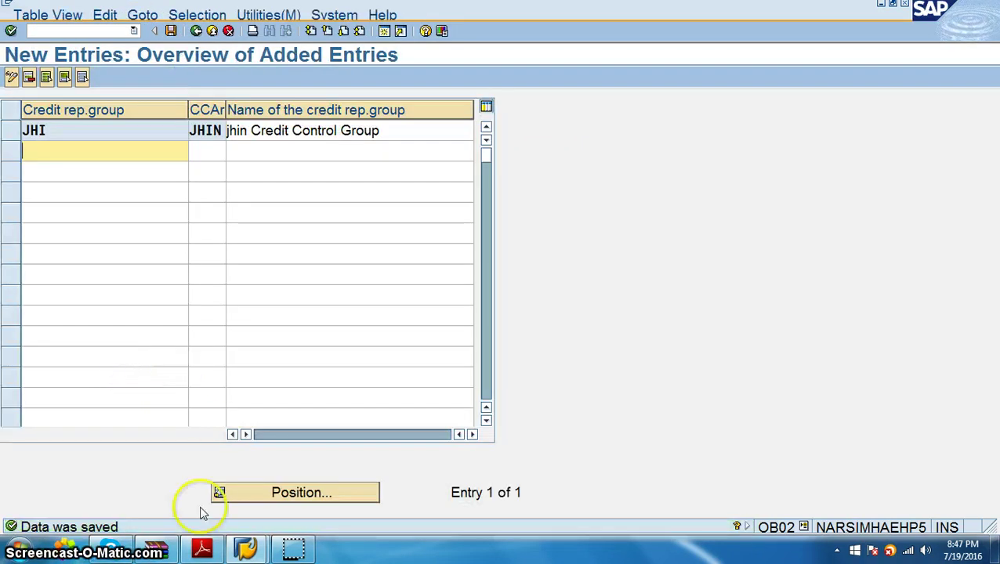
Find OB51, Define Credit Representatives, in the t-code PDF, then minimize the PDF.
click(202, 549)
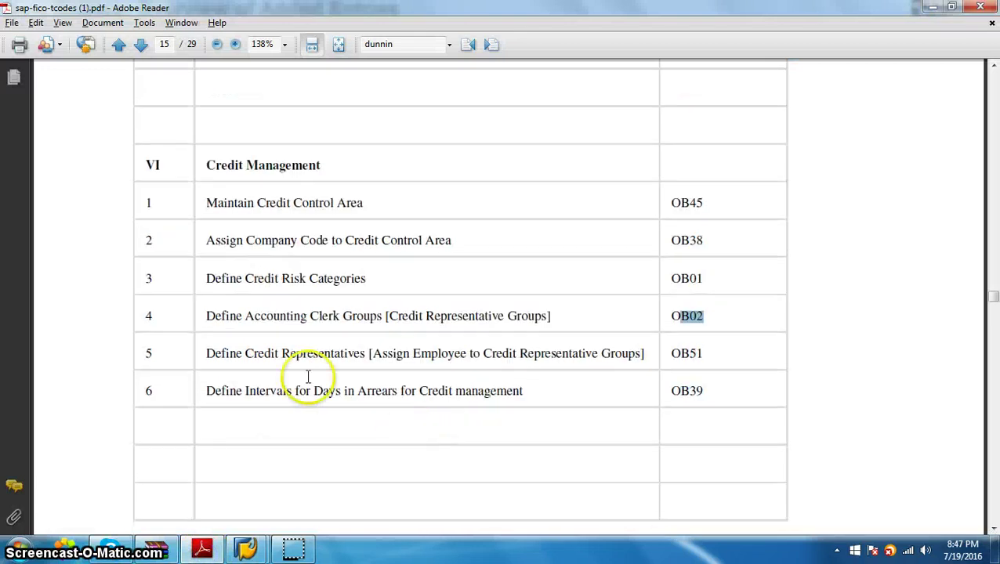
drag(205, 345, 641, 355)
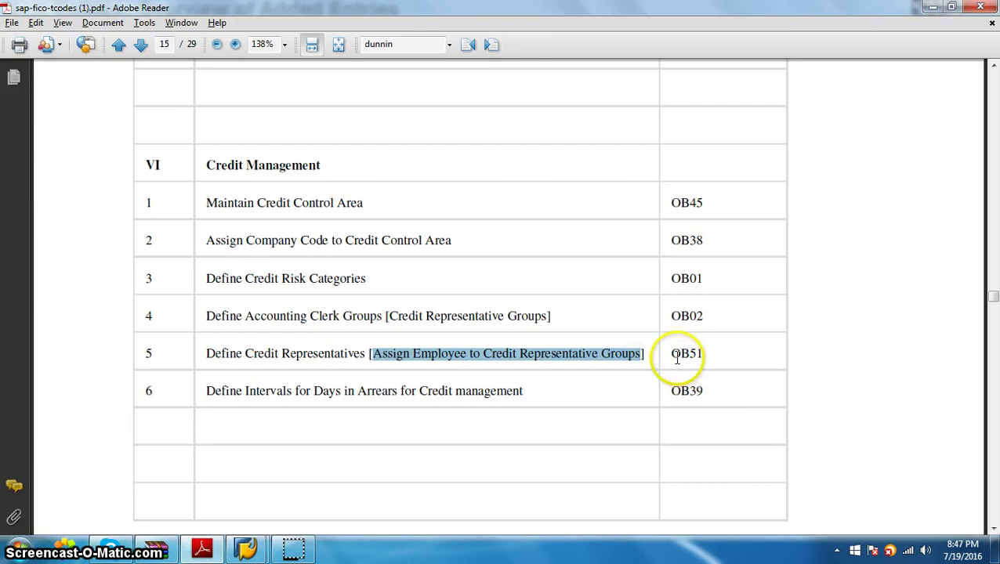
double_click(687, 355)
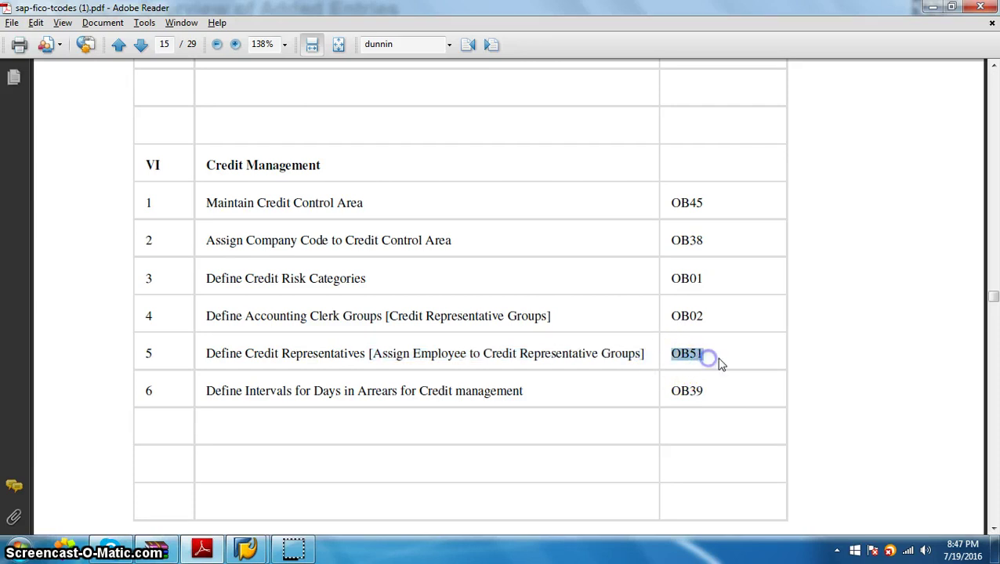
click(931, 10)
Back out to the SAP main menu and run OB51.
click(194, 31)
click(196, 30)
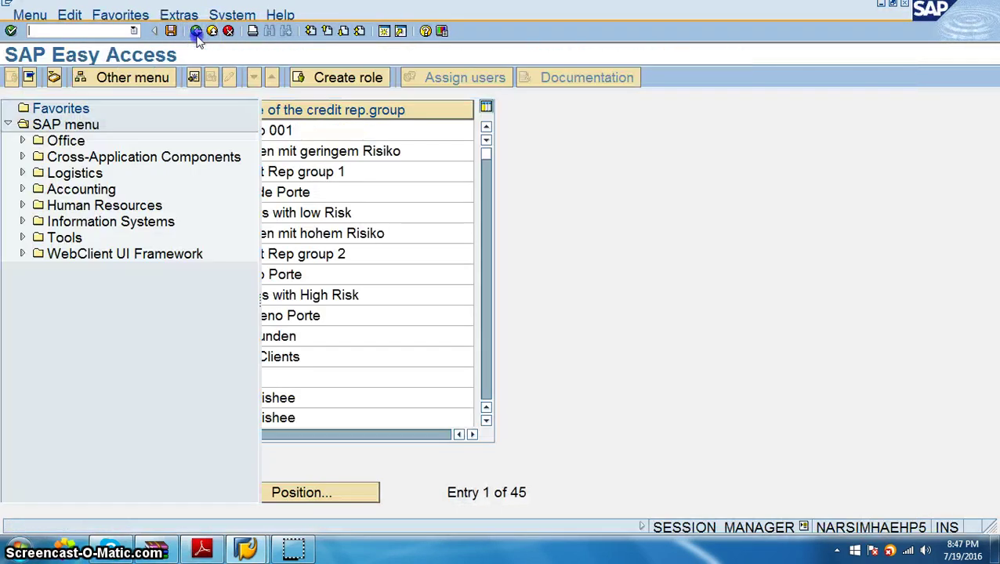
text(O)
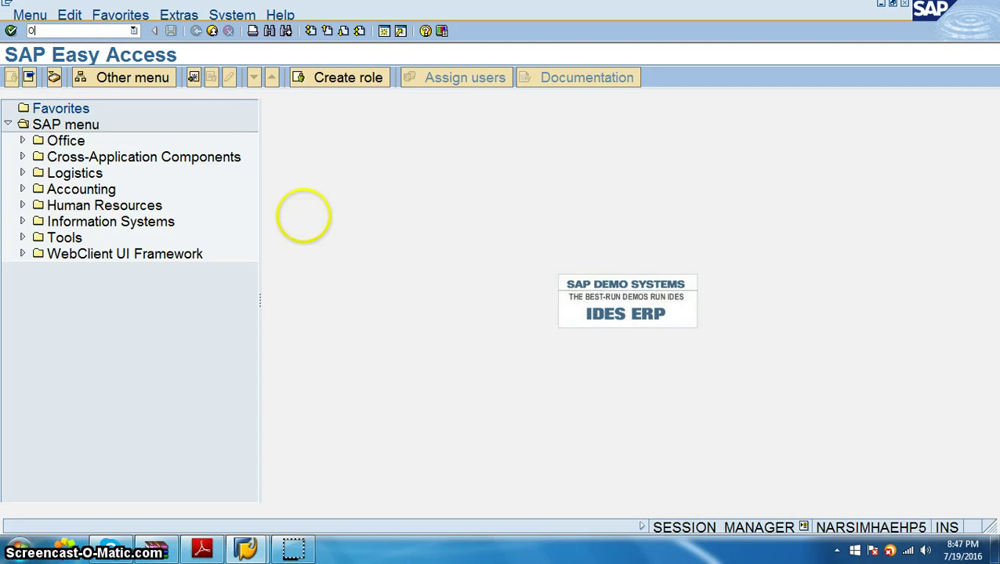
text(B51)
key(Return)
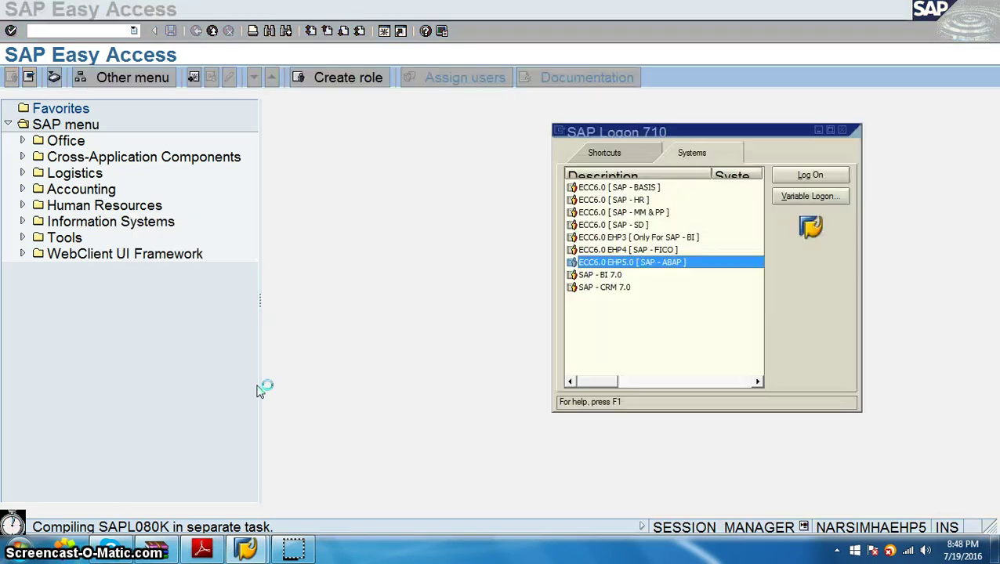
Highlight 'Define Credit Representatives' and 'Assign Employee to Credit Representative Groups' in row 5.
click(203, 551)
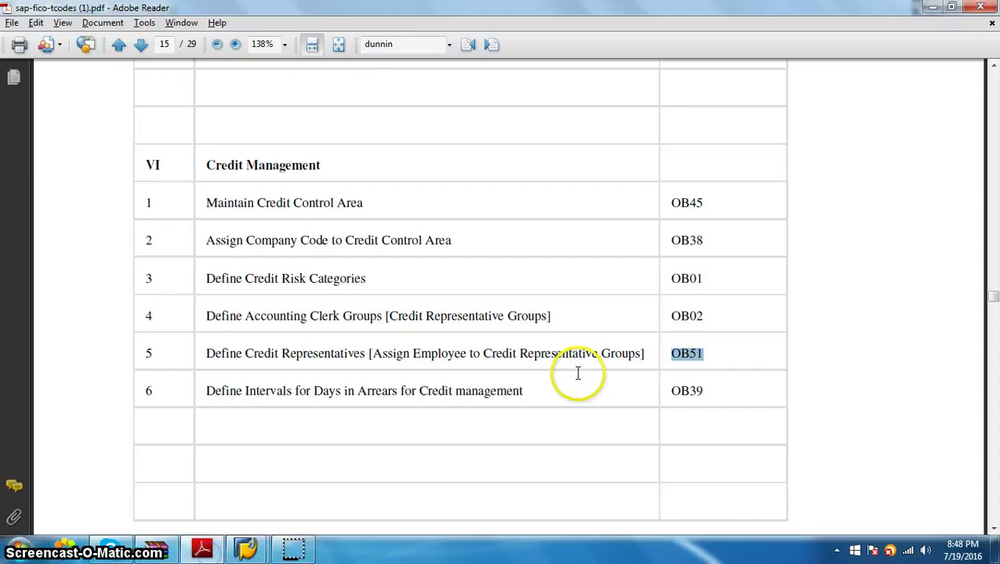
drag(205, 354, 342, 354)
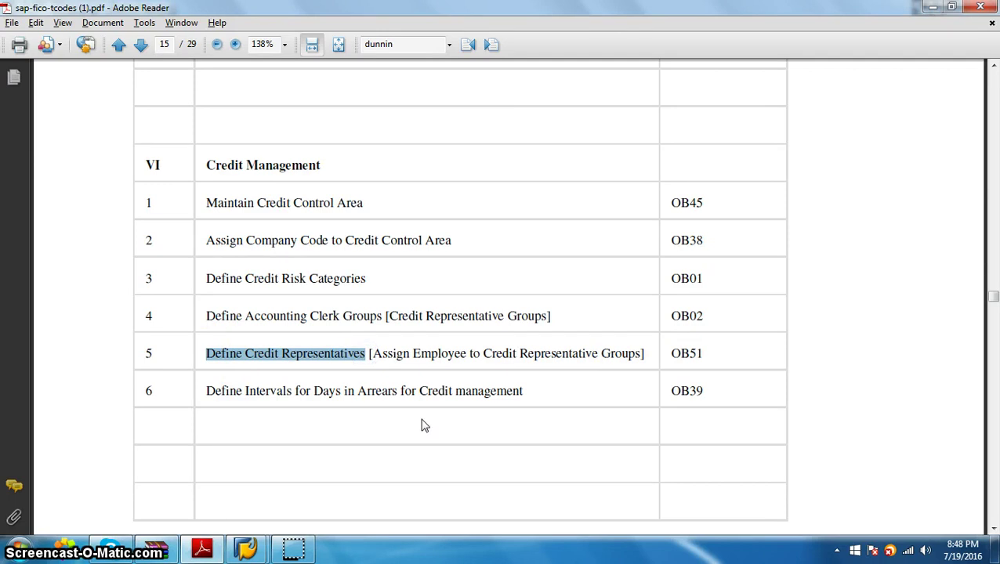
drag(374, 354, 534, 366)
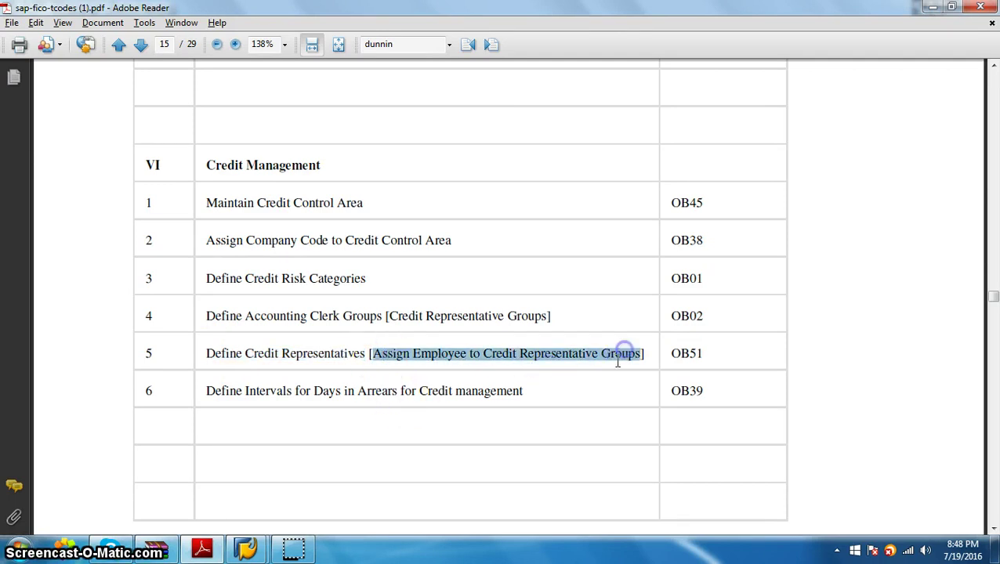
click(566, 412)
Start a new OB51 credit representative row and pick group JHI for control area JHIN.
click(937, 9)
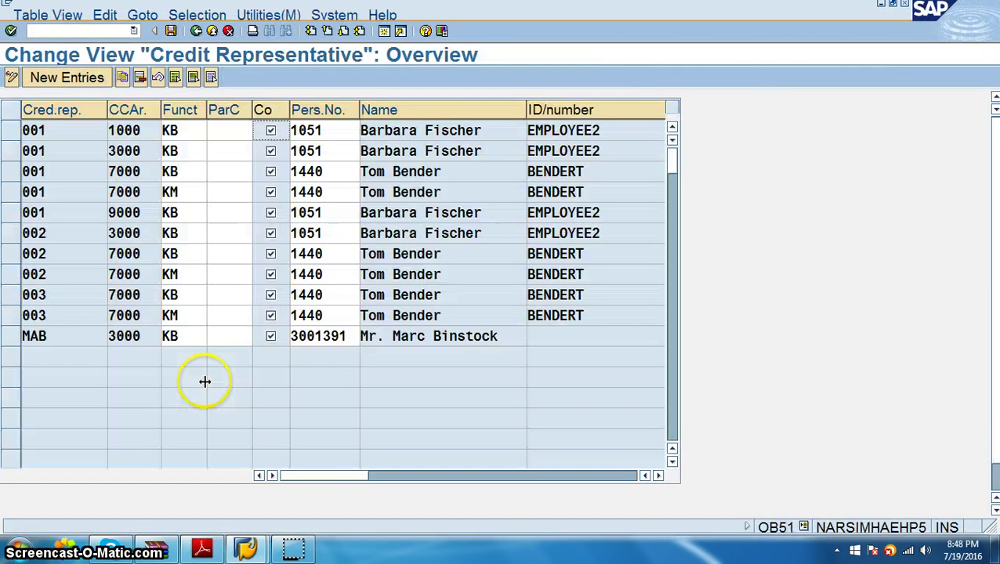
click(60, 76)
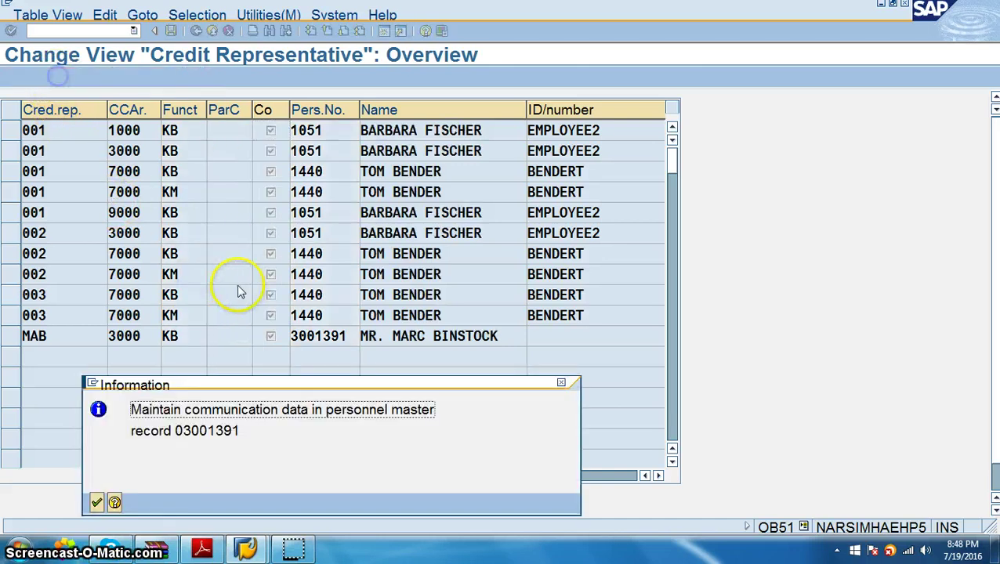
click(96, 502)
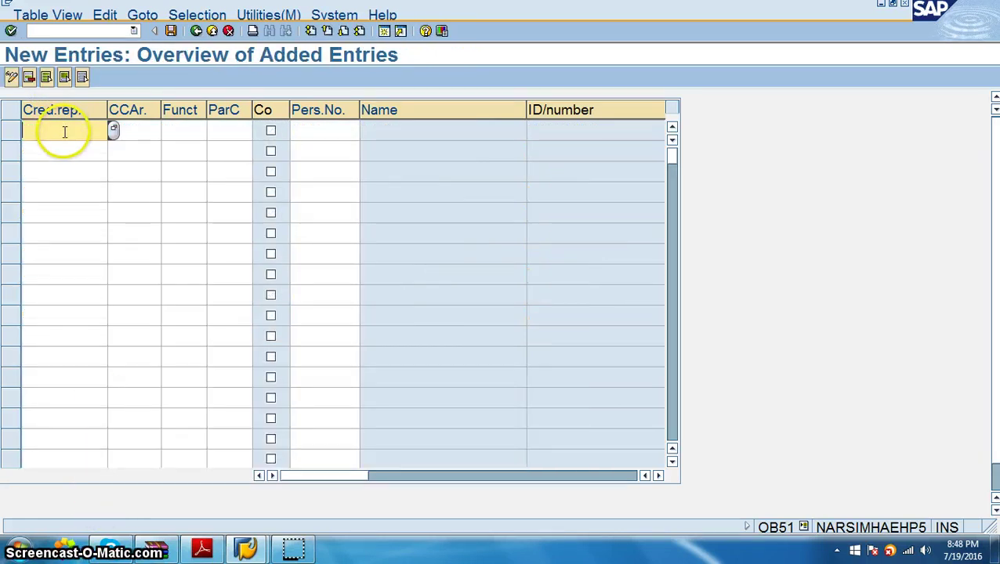
click(115, 130)
scroll(69, 306, down, 1)
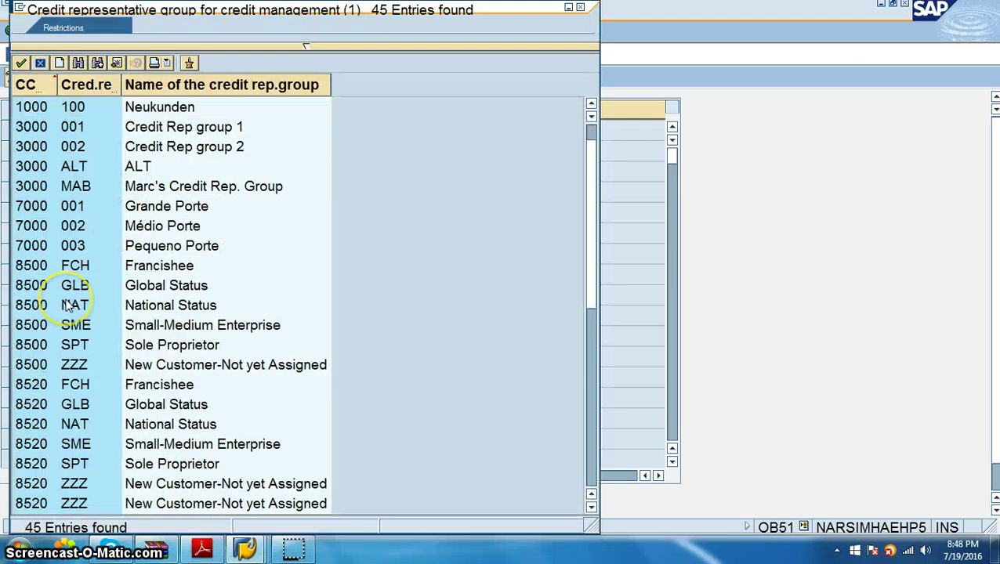
scroll(69, 306, down, 7)
scroll(69, 306, up, 9)
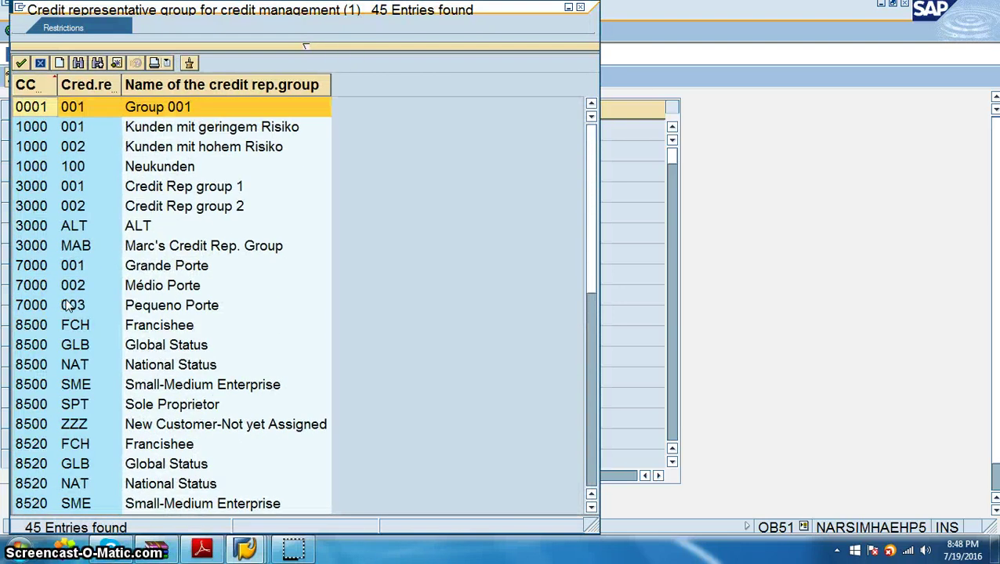
scroll(69, 306, down, 8)
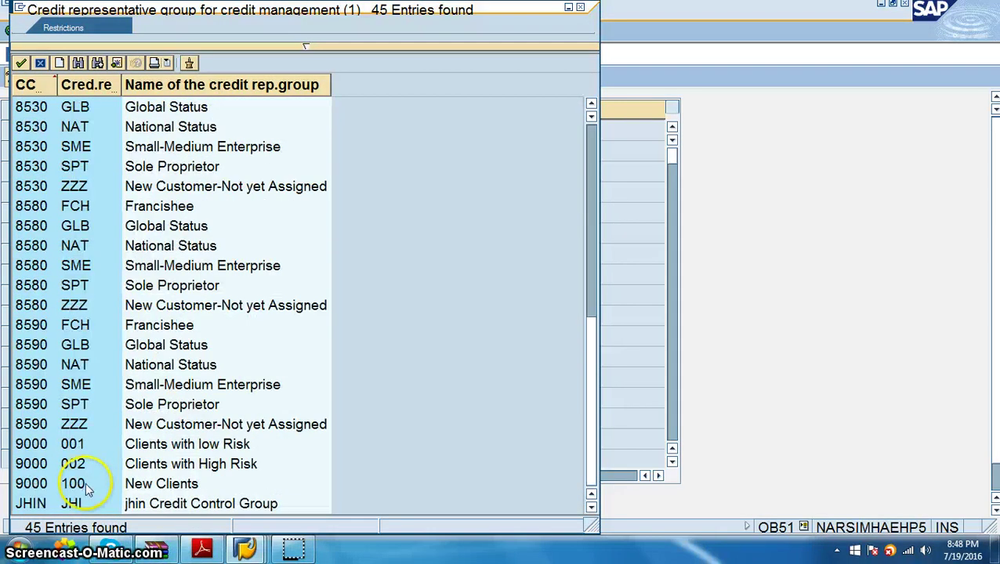
double_click(71, 505)
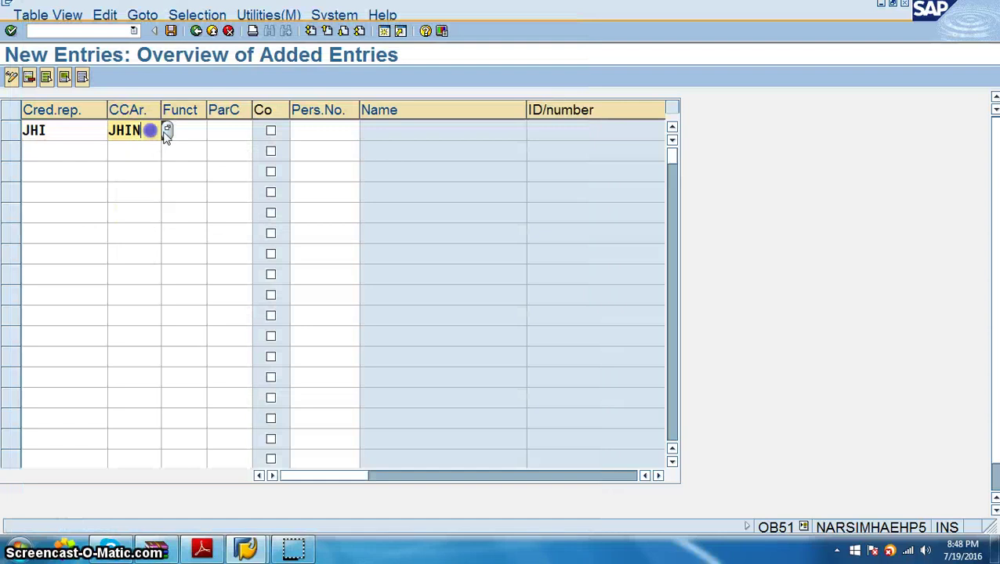
Browse the partner function F4 list for the new row's Funct field.
click(197, 134)
click(313, 130)
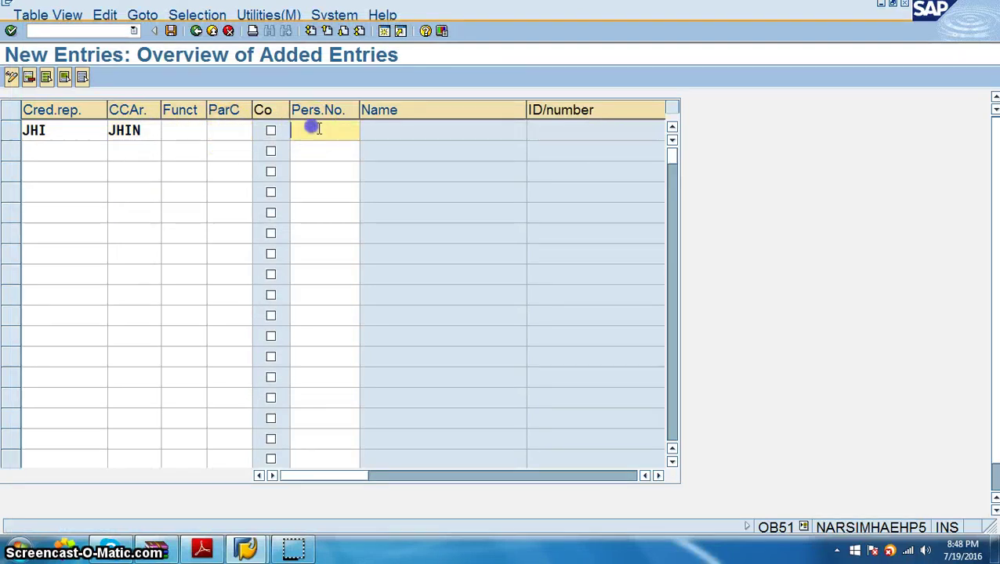
click(185, 132)
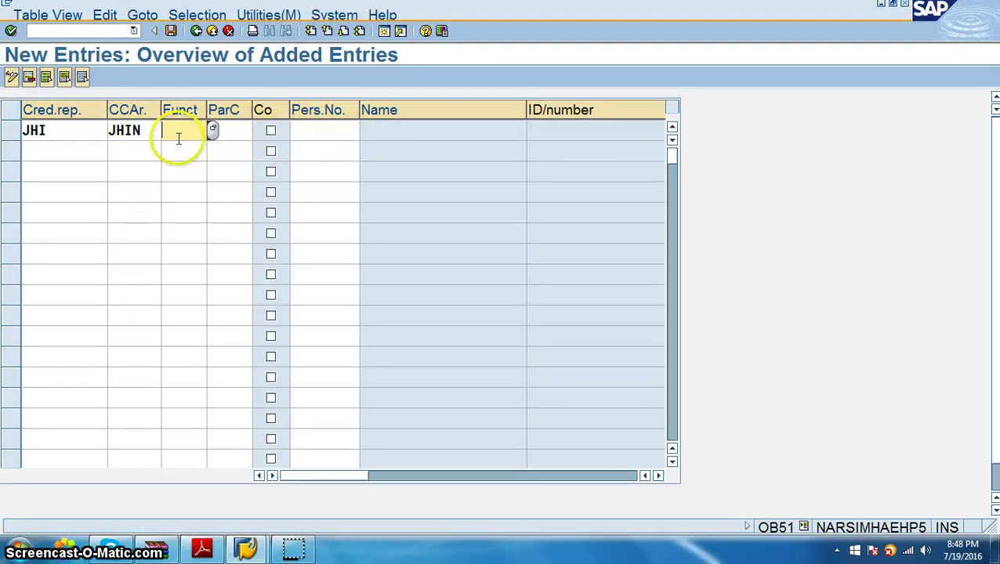
click(179, 144)
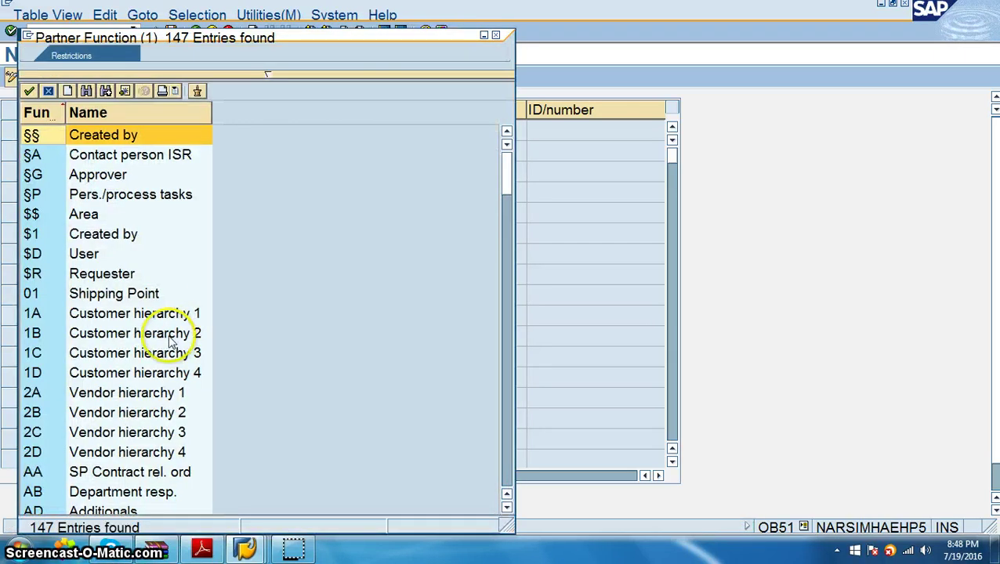
scroll(167, 343, down, 3)
scroll(167, 342, down, 20)
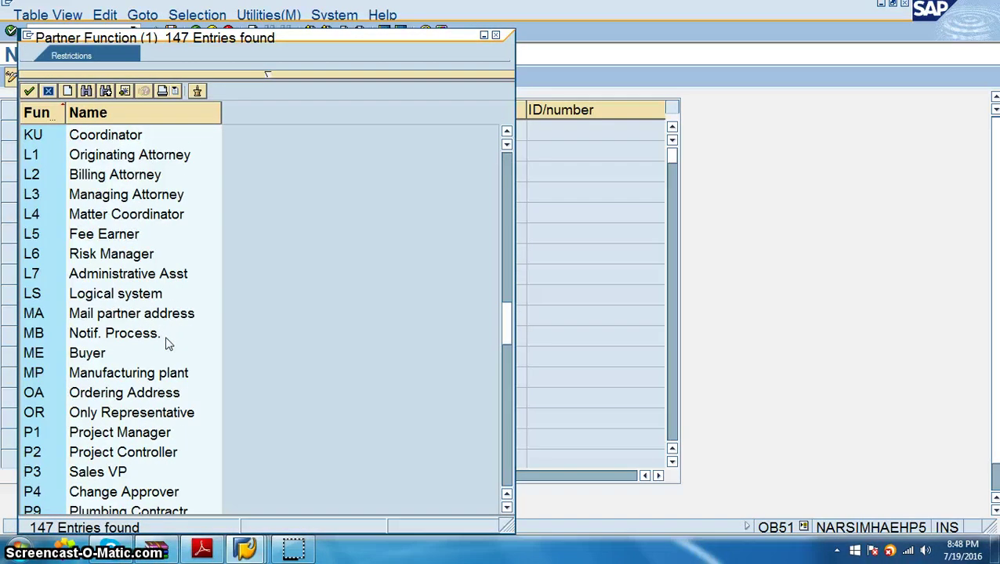
scroll(167, 343, down, 14)
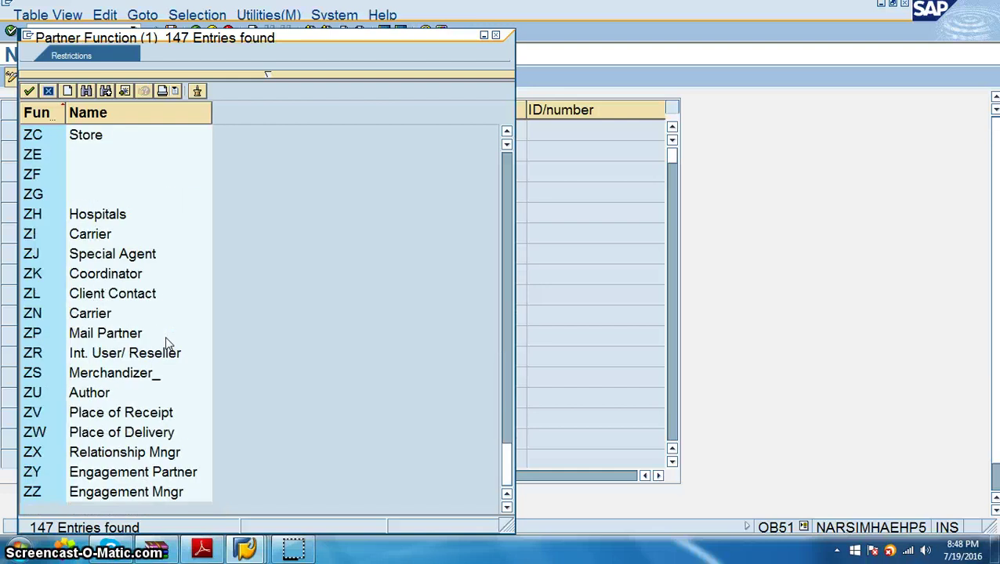
Save the new JHI/JHIN credit representative entry under the customizing request.
click(495, 37)
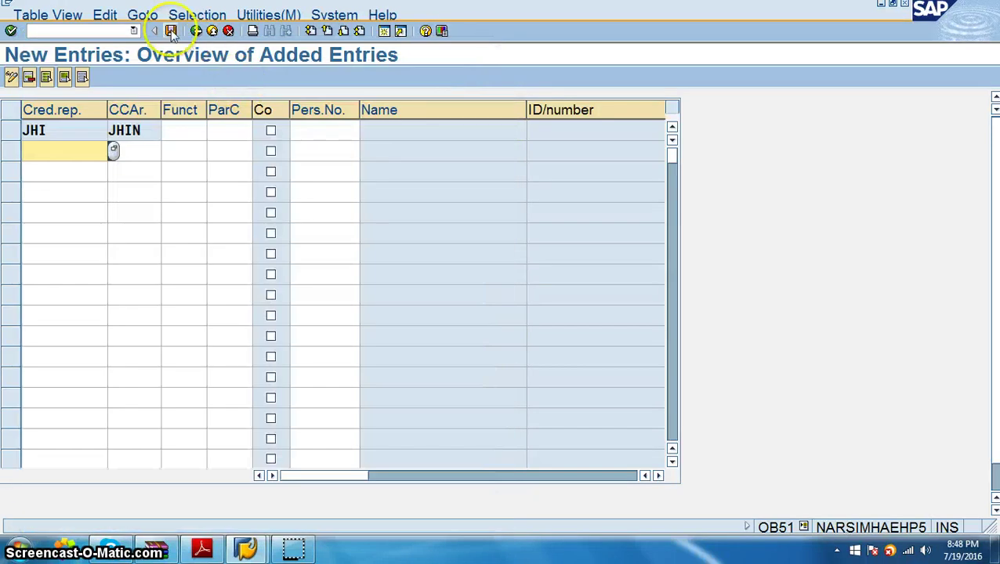
key(ctrl+s)
click(47, 268)
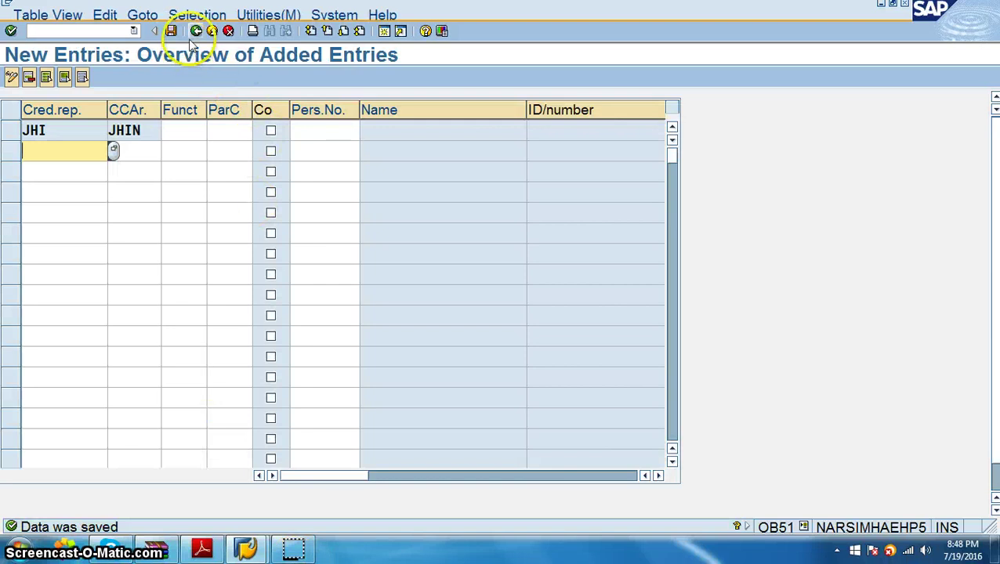
Review row 003 KM with personnel number 1440, then return to the main menu.
click(196, 31)
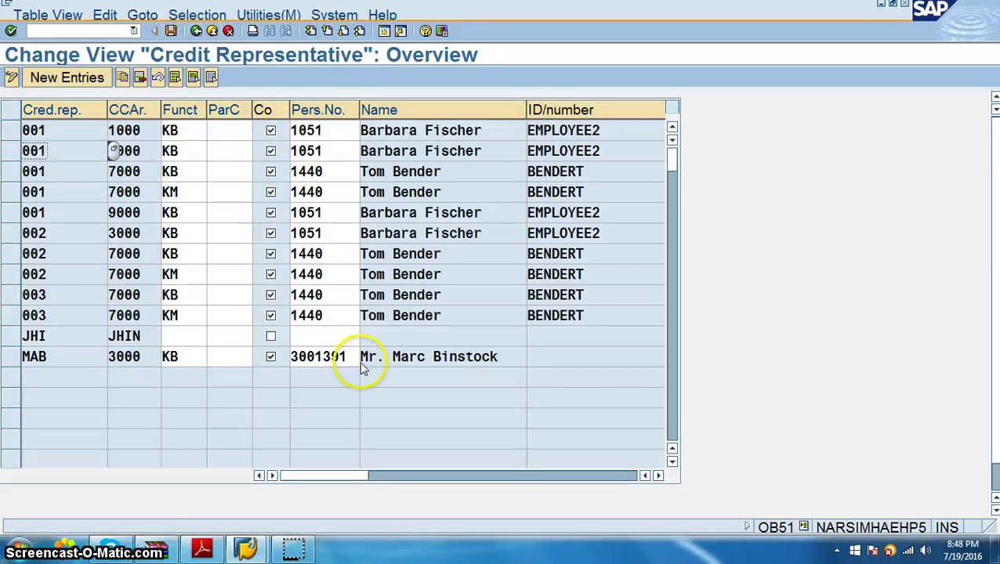
click(323, 315)
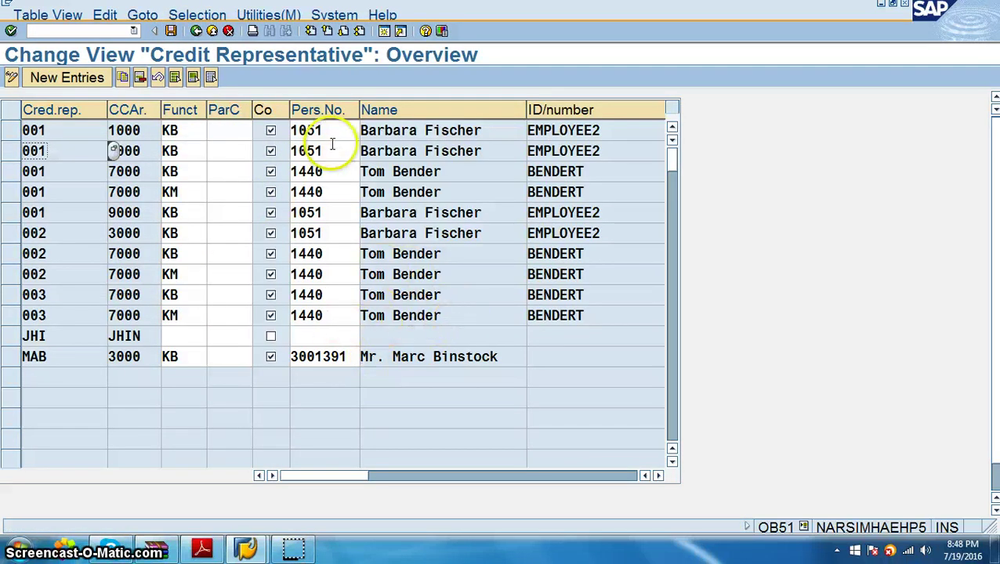
click(197, 315)
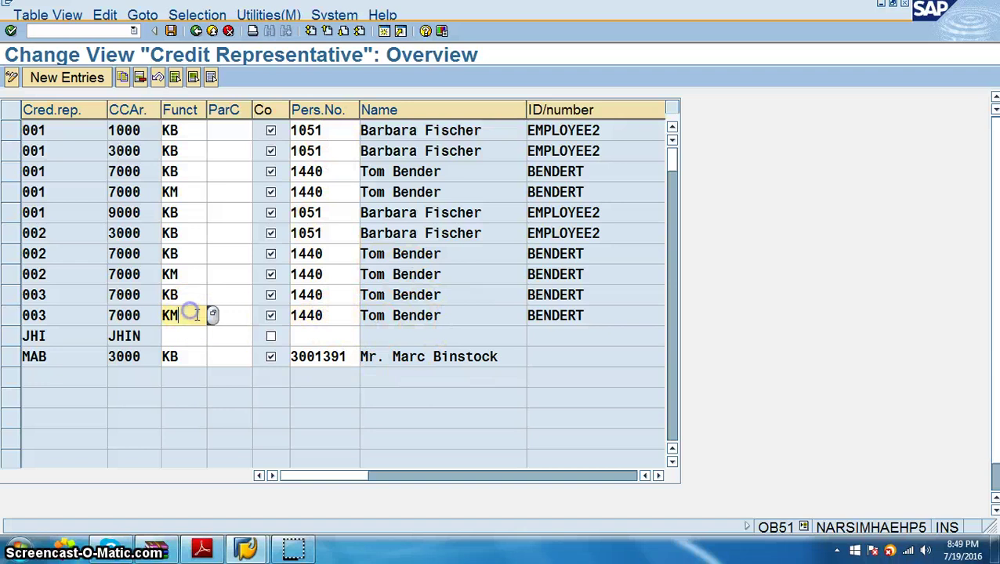
click(329, 315)
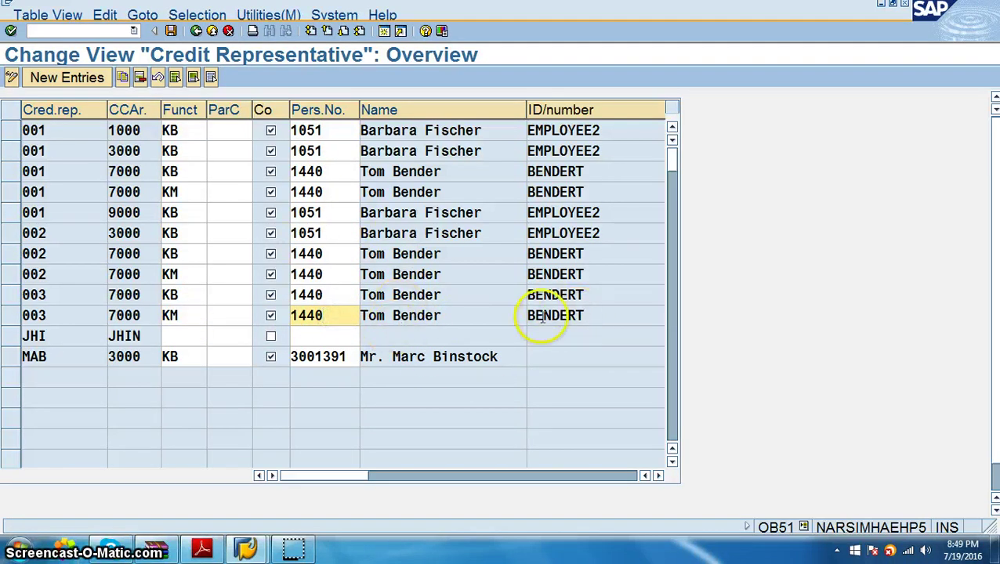
click(196, 31)
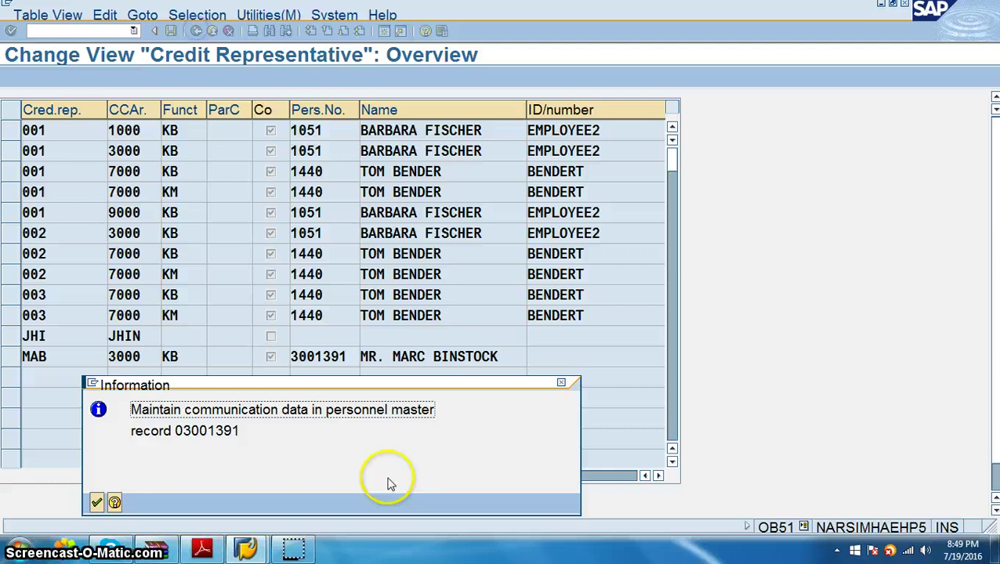
click(96, 501)
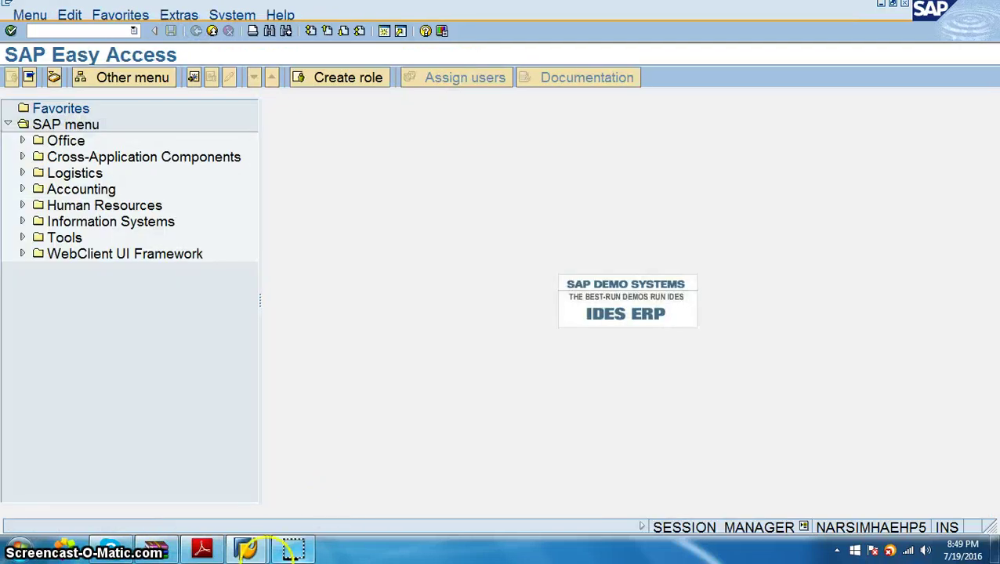
Highlight step 6, Define Intervals for Days in Arrears (OB39), in the t-code PDF.
click(203, 548)
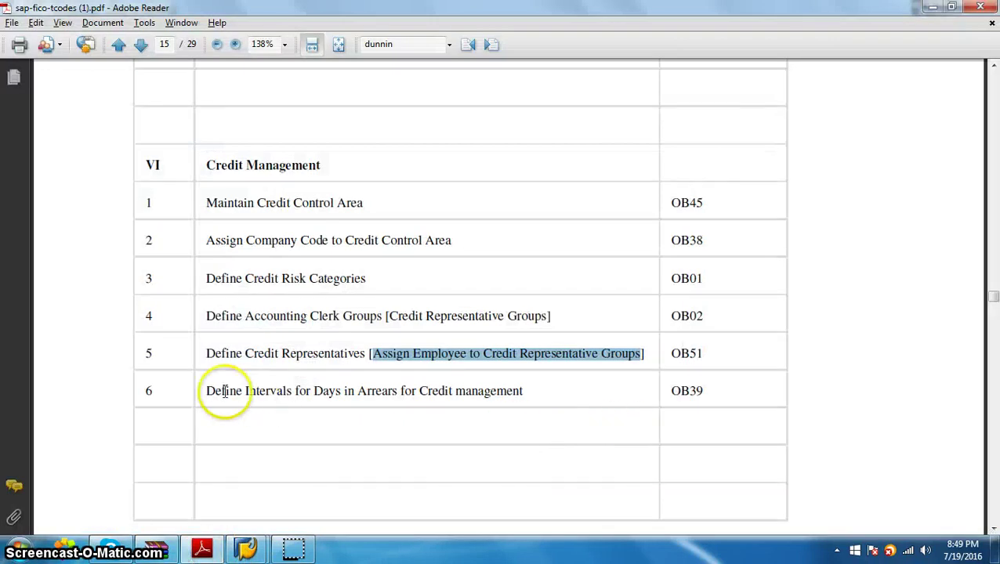
click(207, 391)
drag(207, 392, 467, 387)
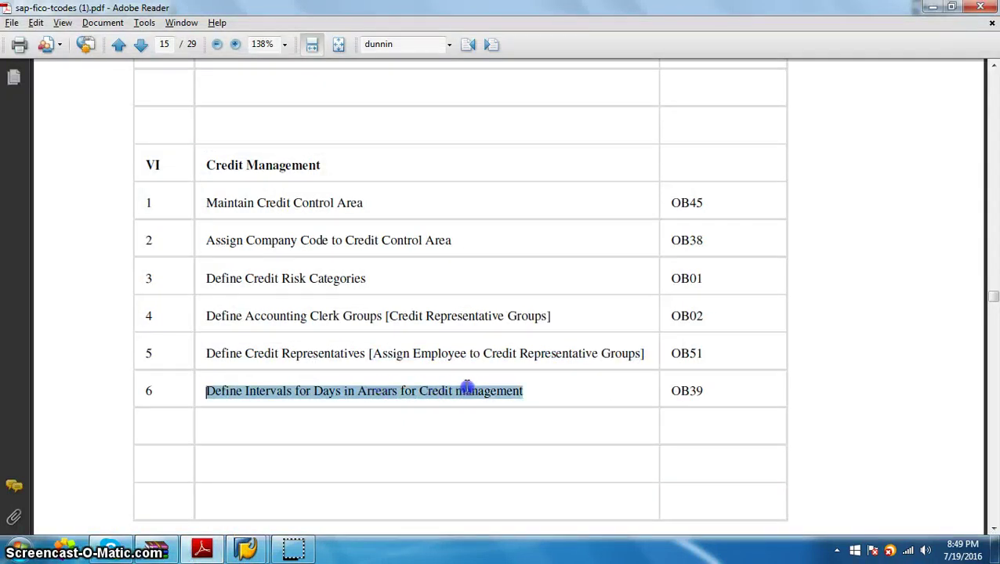
click(546, 391)
Copy OB39 from the PDF and run it in SAP to list the arrears intervals.
drag(672, 391, 705, 392)
key(ctrl+c)
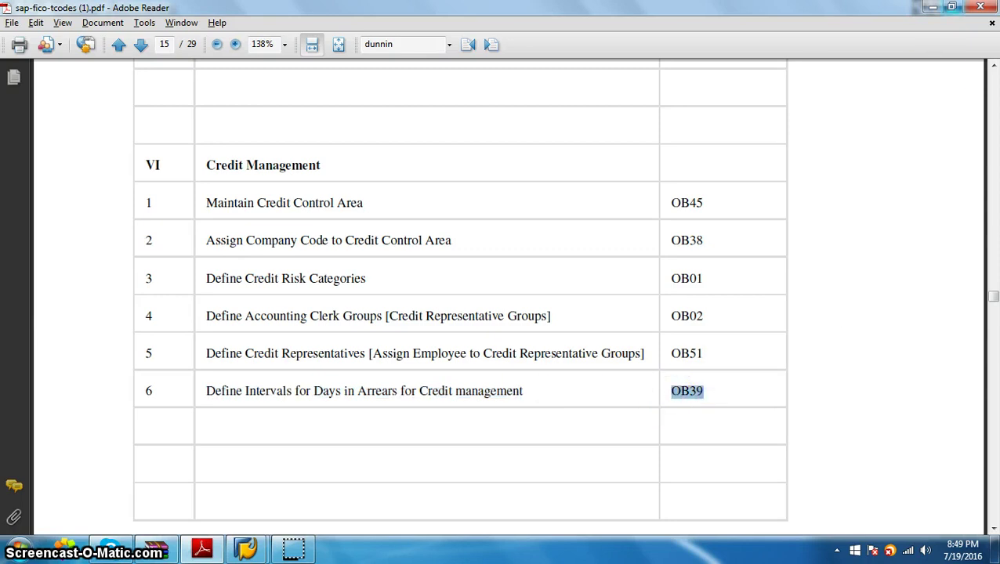
click(933, 7)
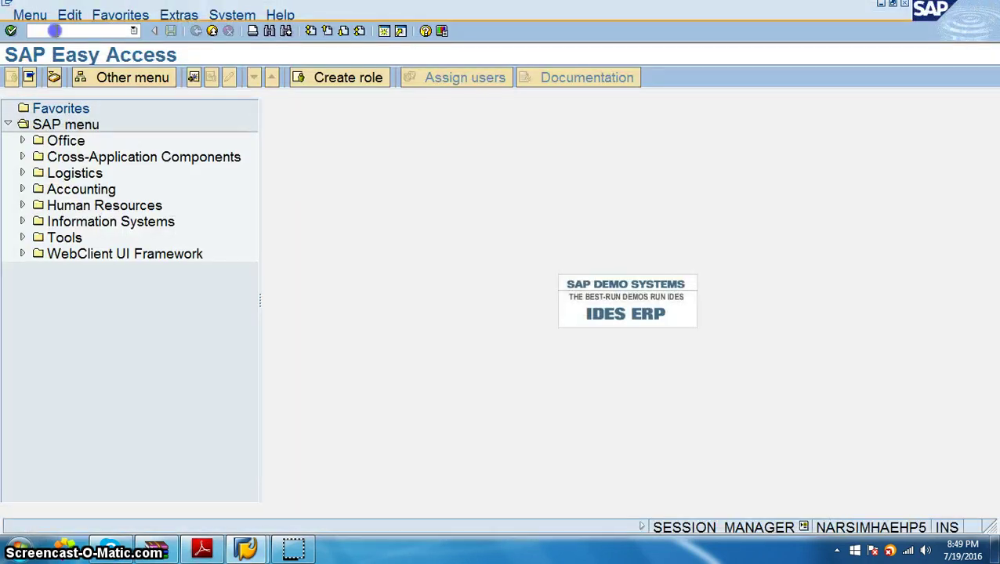
click(56, 31)
key(ctrl+v)
key(Return)
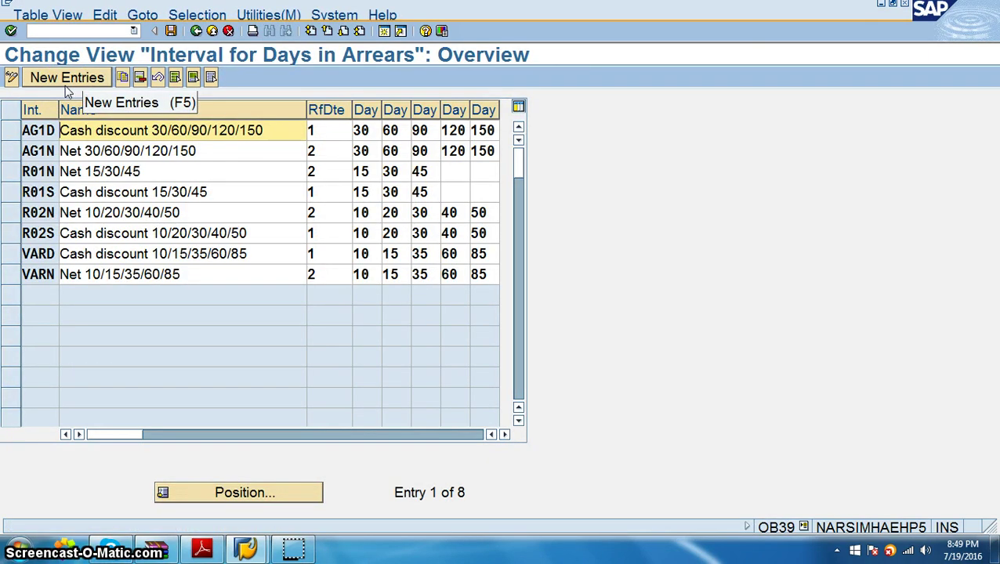
click(202, 548)
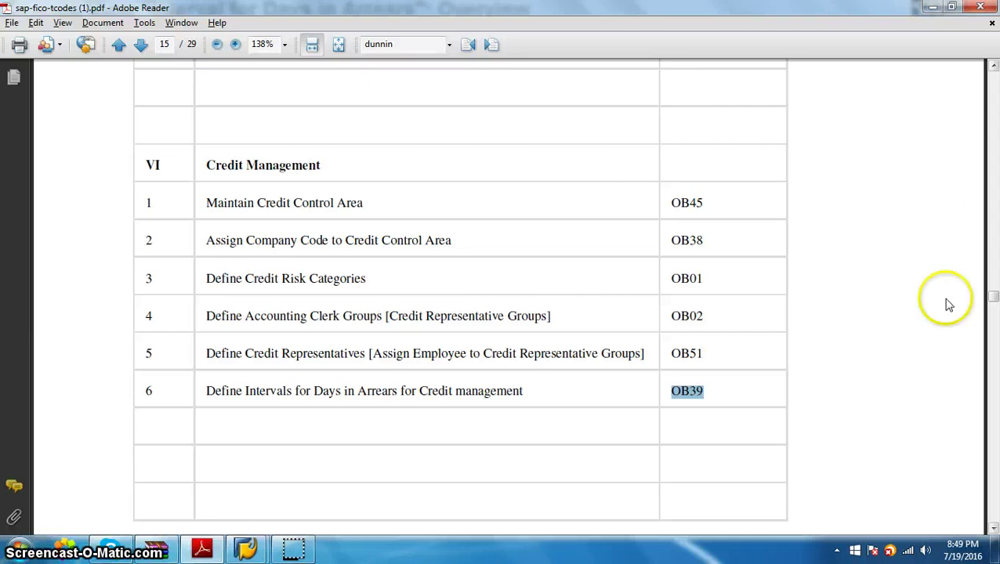
Open blank New Entries twice and back out to the eight intervals, AG1D through VARN.
click(932, 7)
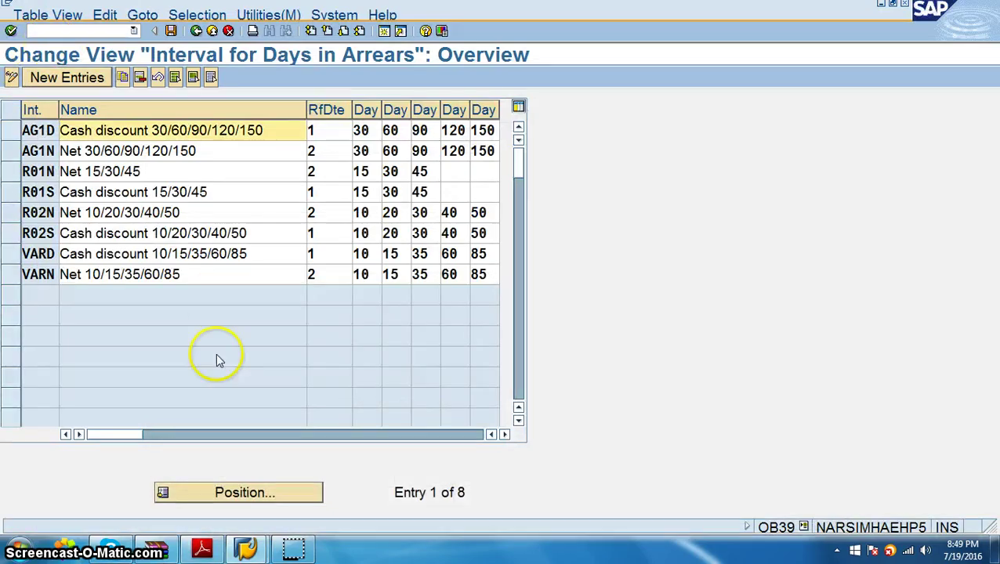
key(F5)
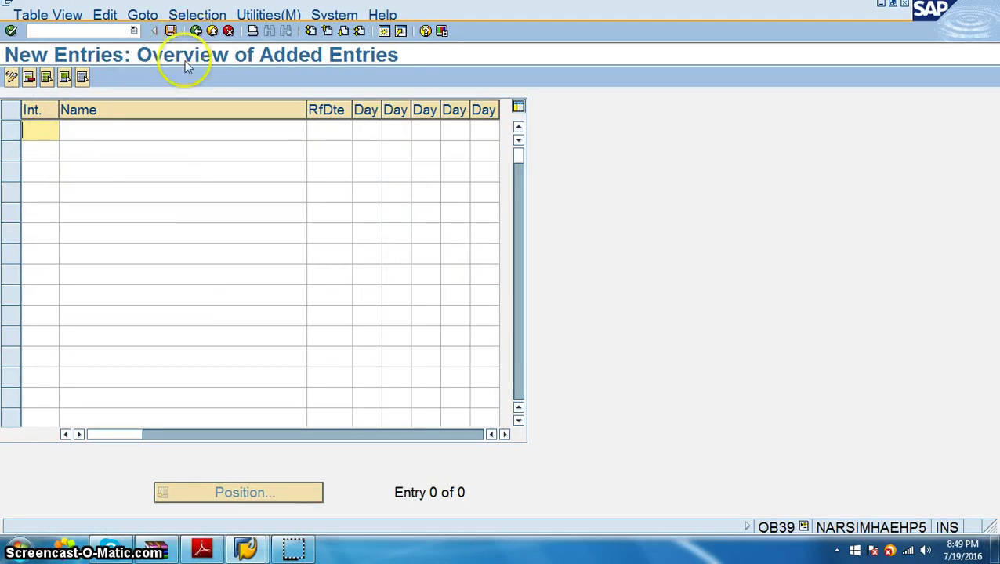
click(134, 130)
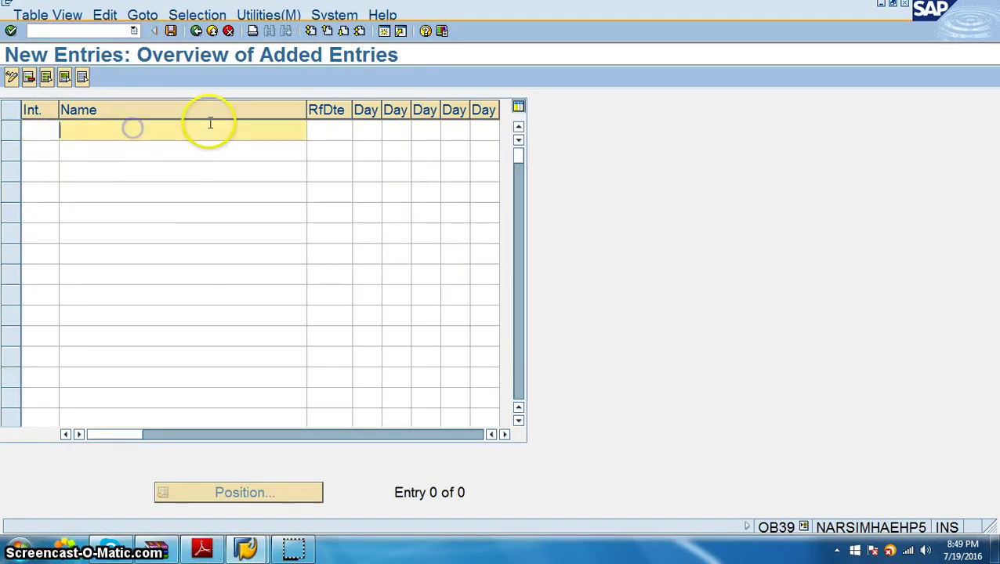
click(196, 32)
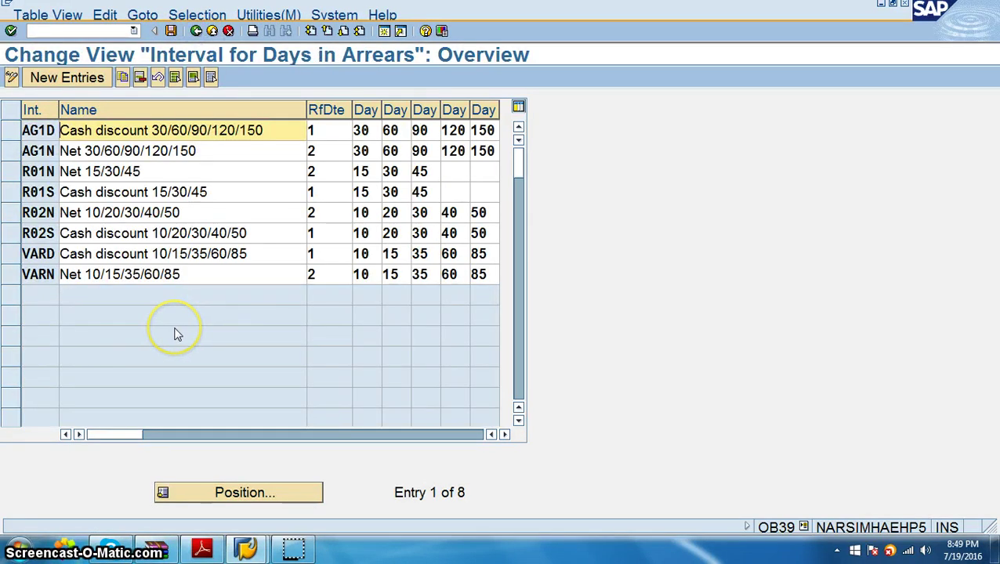
click(31, 130)
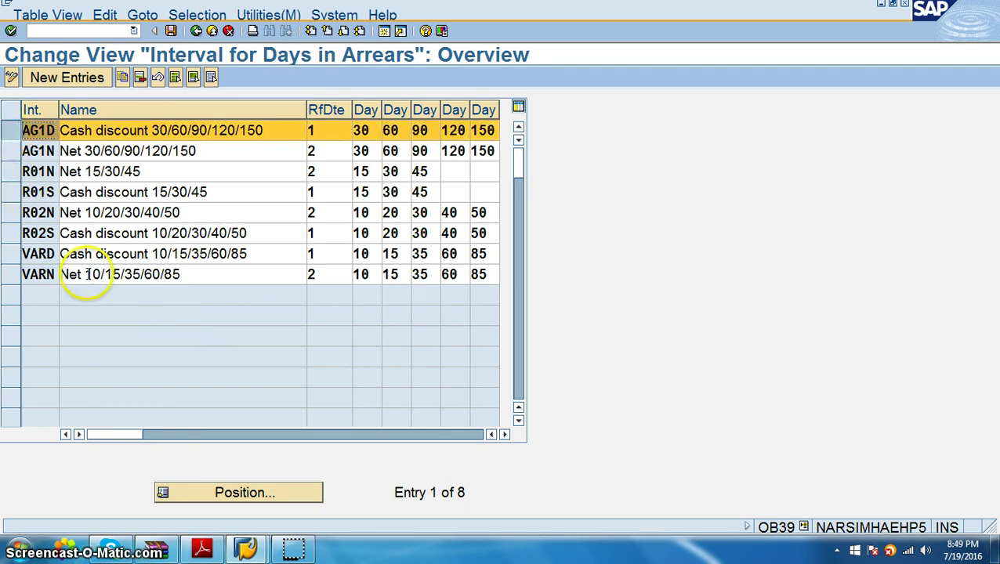
click(69, 77)
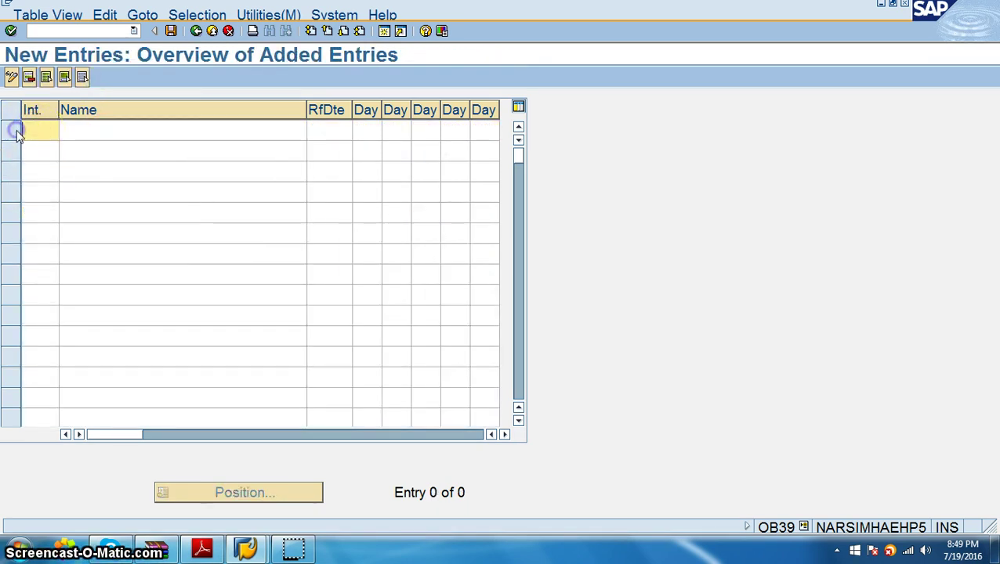
click(197, 32)
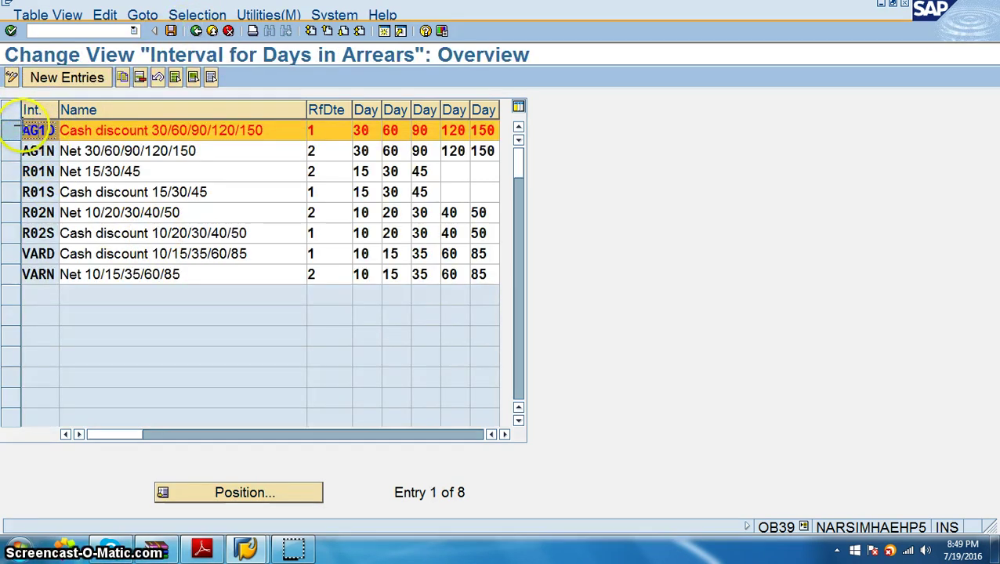
Copy row AG1D into a new interval entry and rename its key to JHIN.
key(ctrl+y)
drag(32, 130, 490, 133)
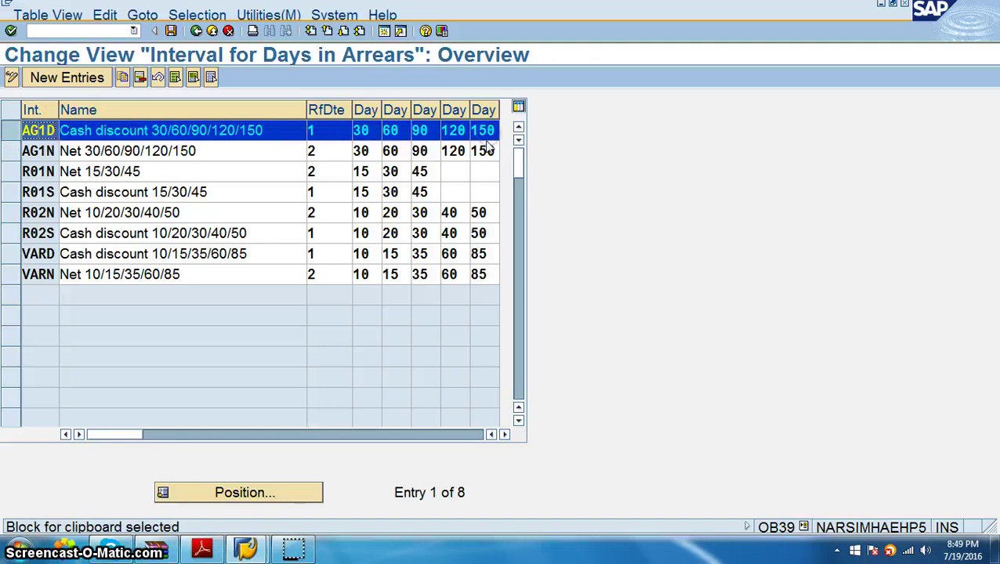
key(ctrl+c)
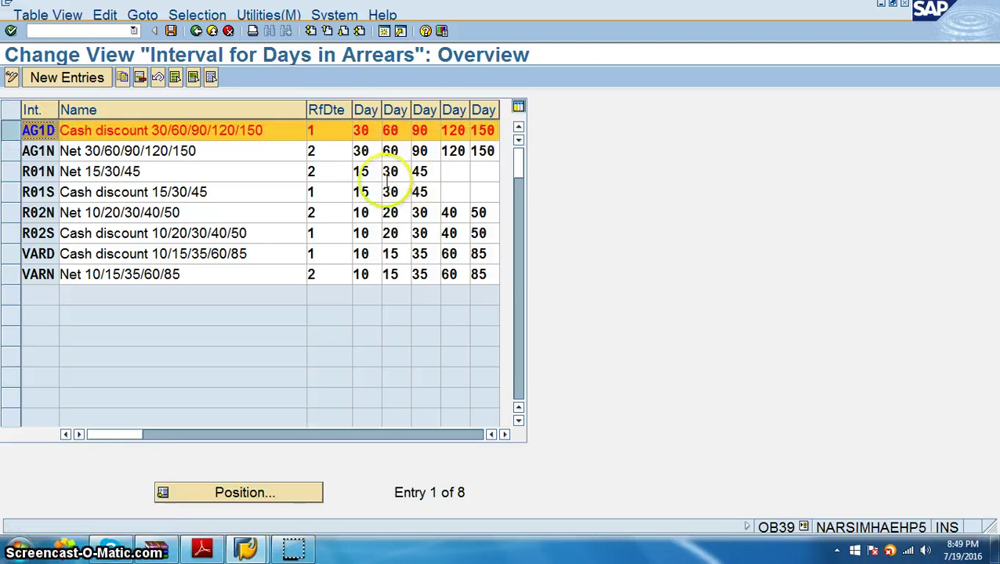
key(F5)
click(34, 131)
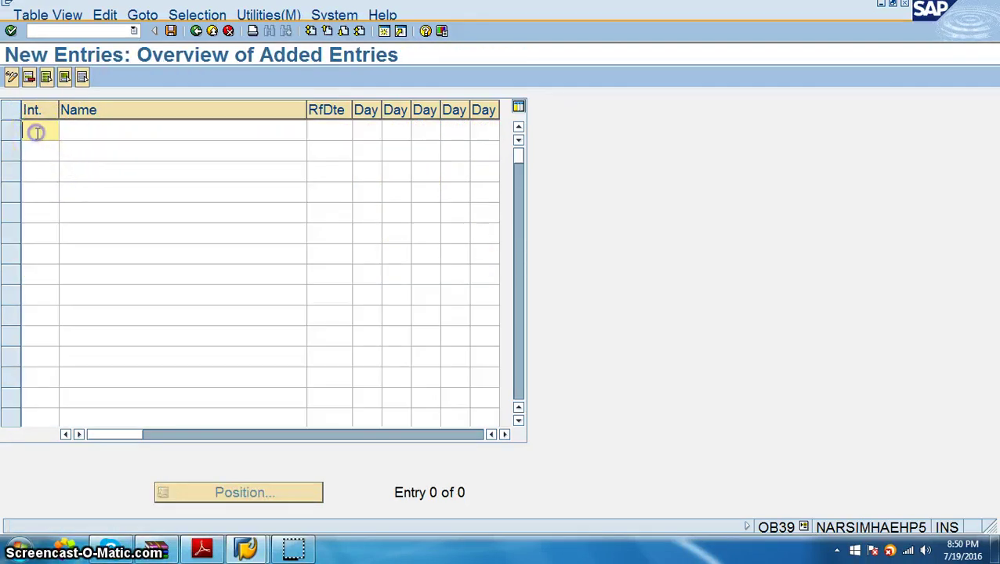
key(ctrl+v)
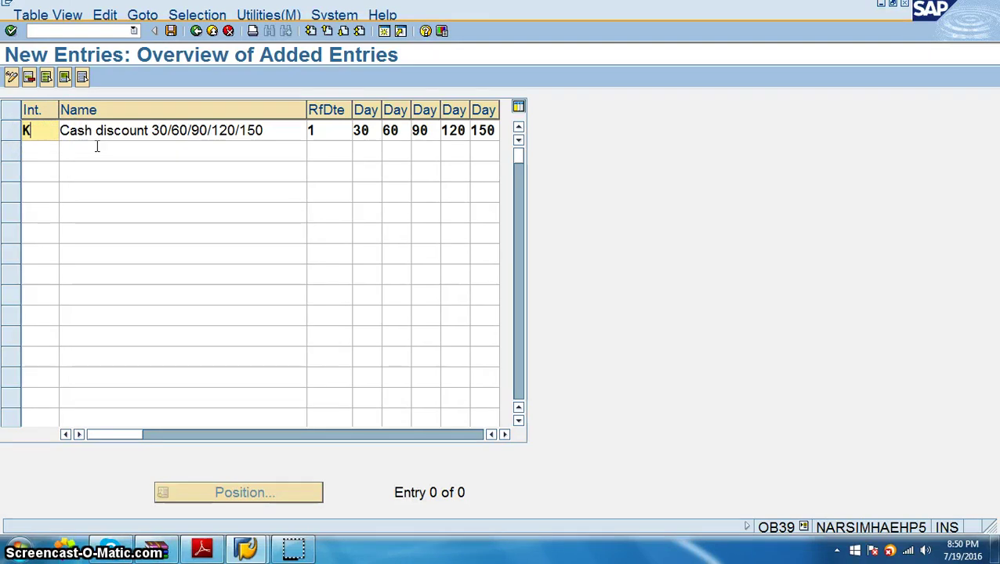
key(BackSpace)
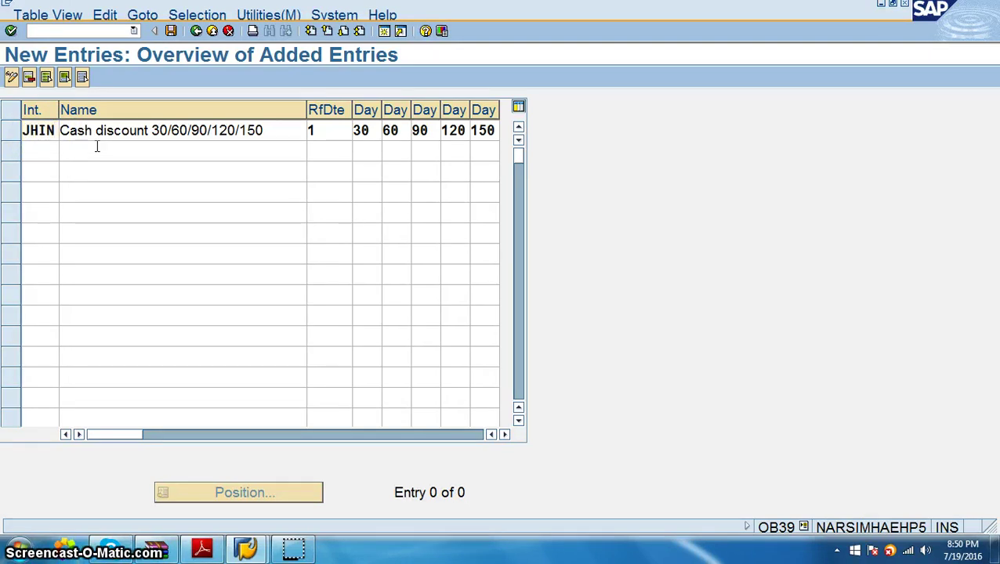
key(Return)
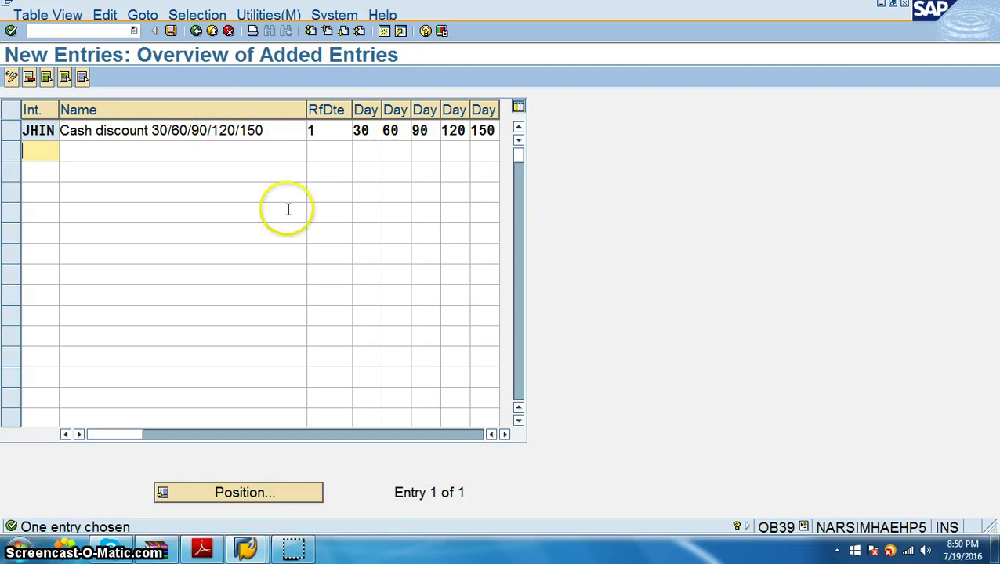
Check JHIN's 30 and 150-day limits, then save it under the customizing request.
click(363, 131)
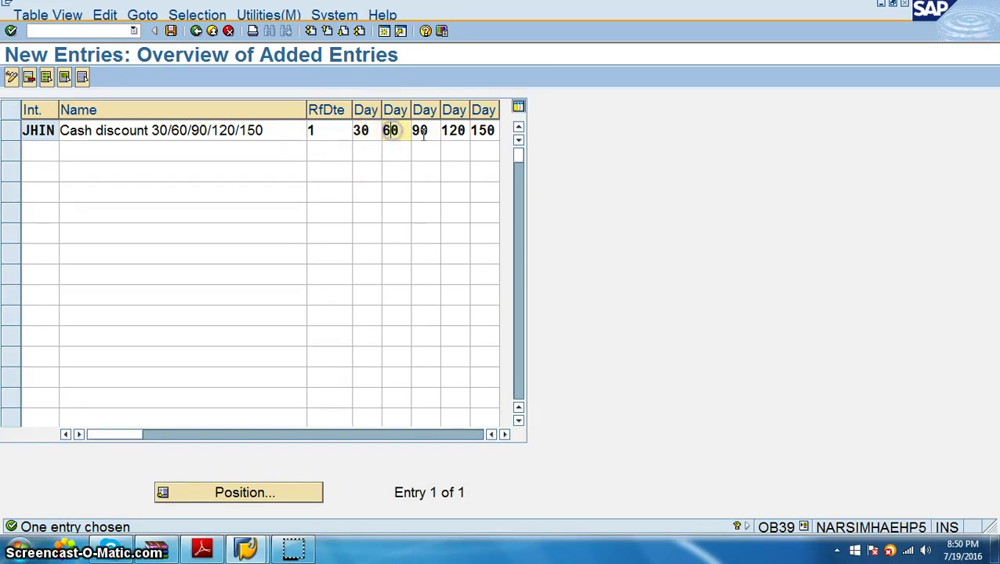
click(485, 131)
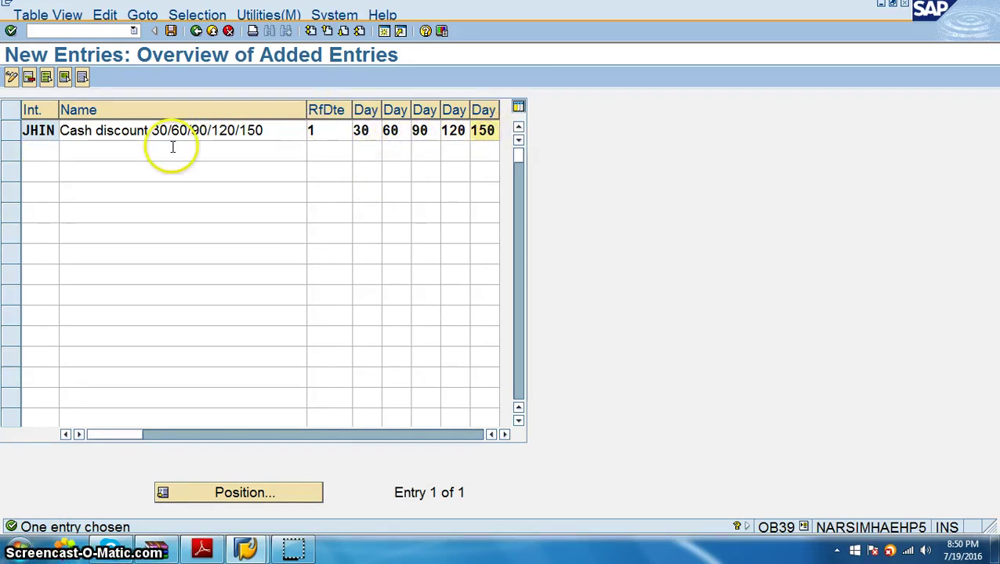
drag(299, 108, 277, 156)
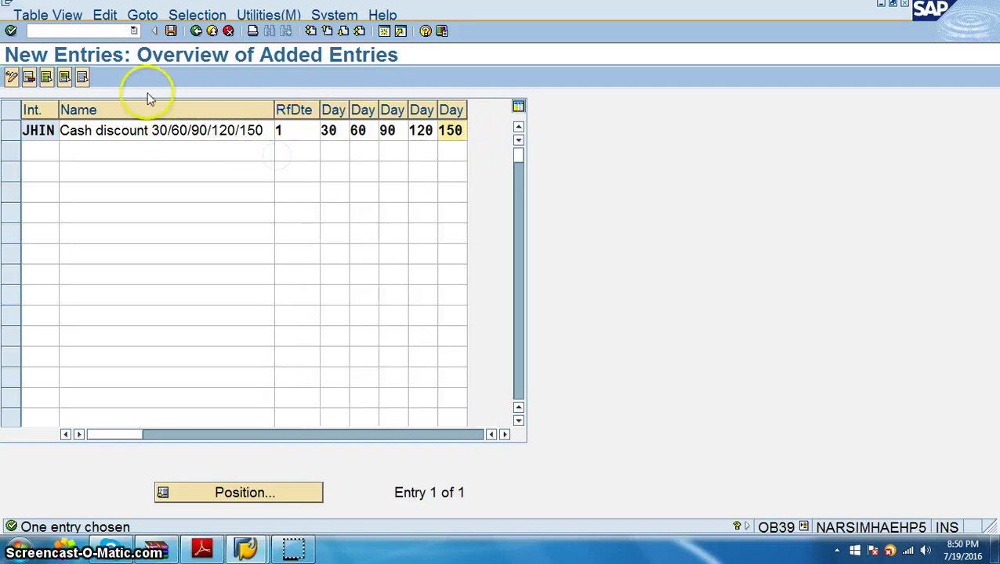
click(171, 30)
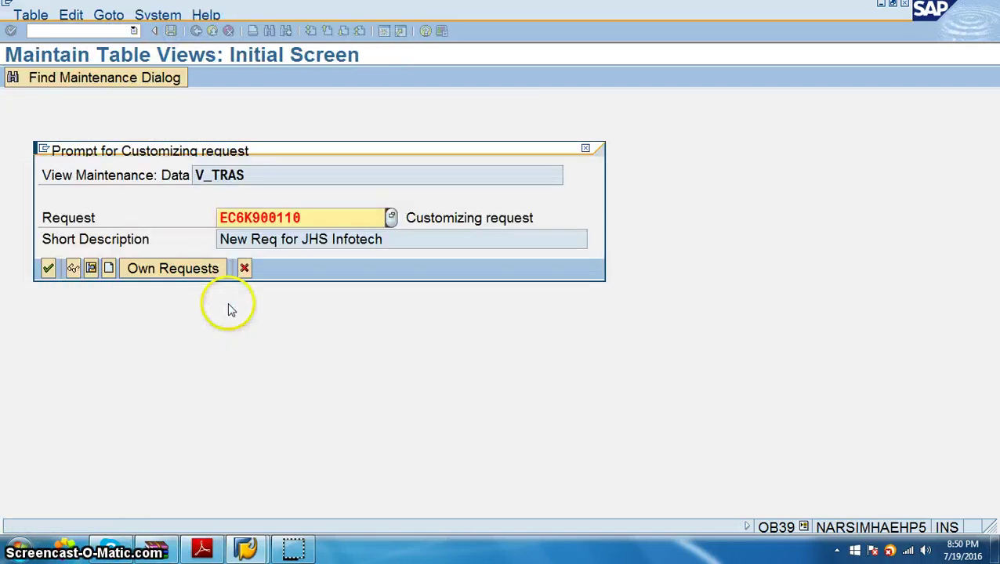
click(47, 269)
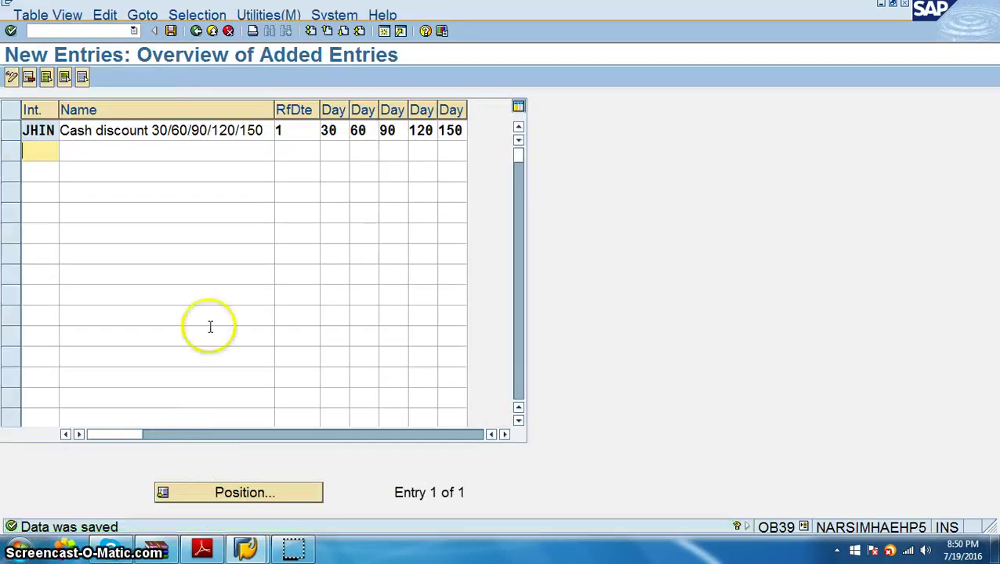
click(196, 30)
Highlight the Credit Management steps in the t-code PDF, then go back to SAP Easy Access.
click(202, 549)
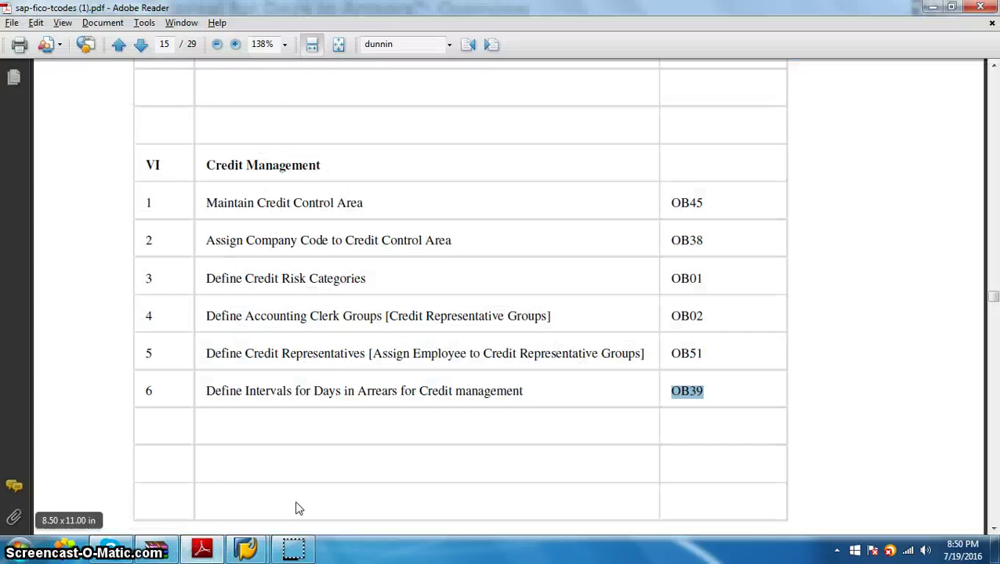
scroll(460, 443, down, 3)
scroll(458, 436, up, 4)
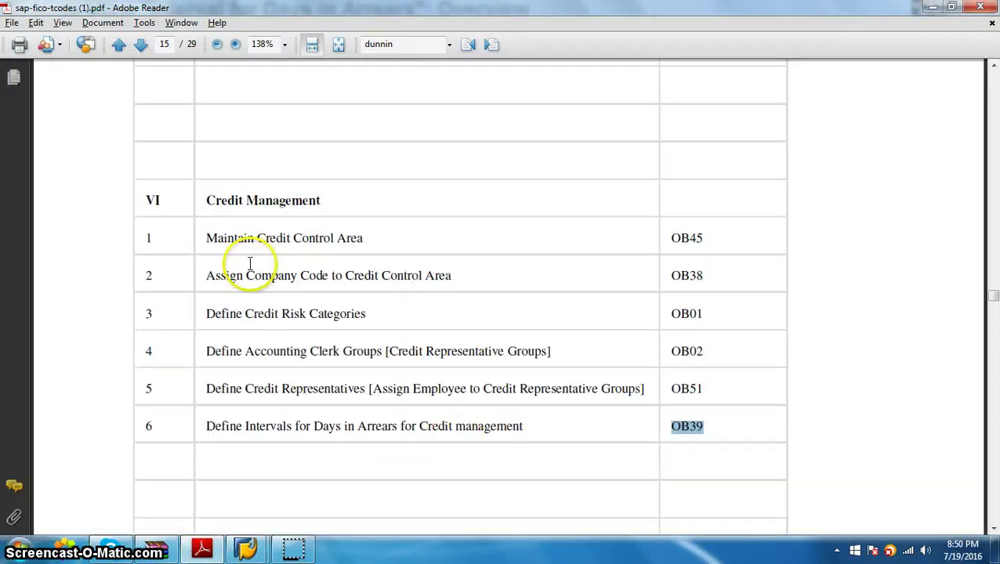
drag(210, 239, 698, 439)
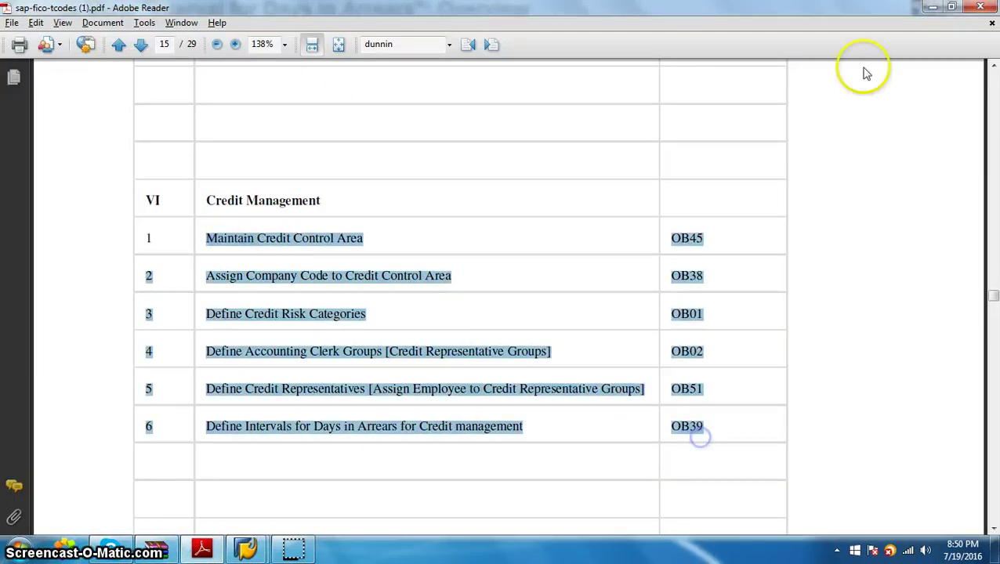
click(933, 7)
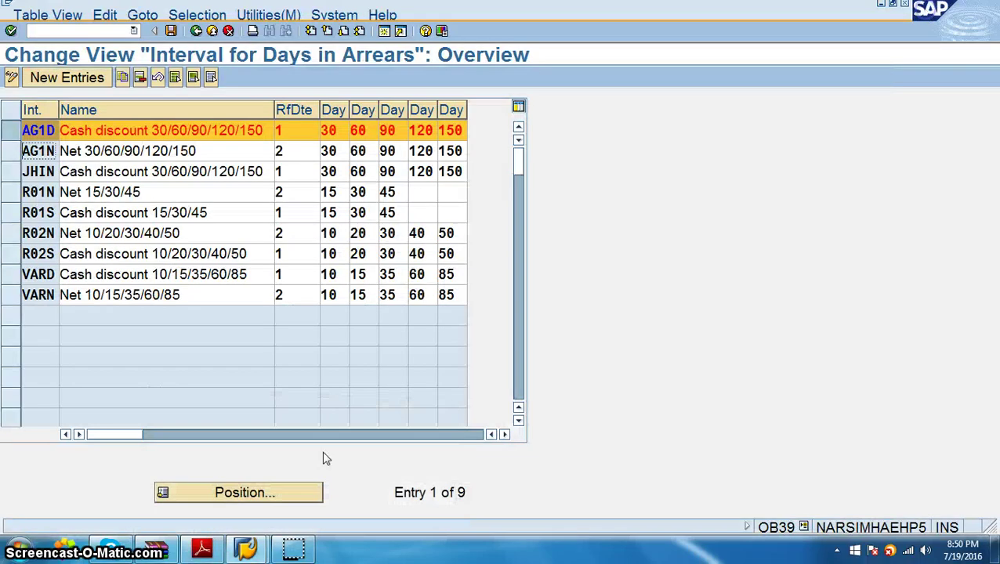
click(196, 31)
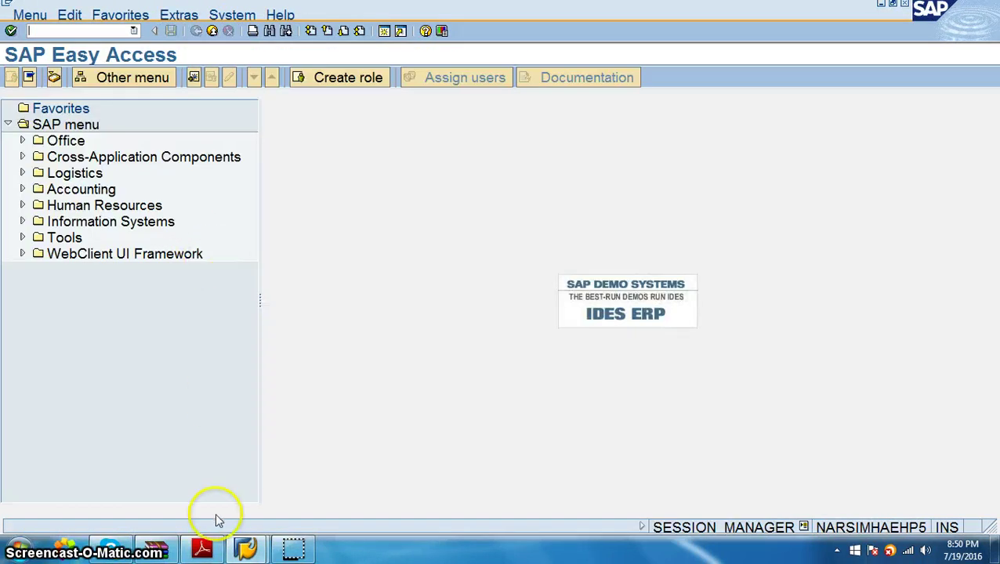
Scroll the t-code PDF up to page 14's down payment steps, OBXR through F-32.
click(201, 548)
scroll(482, 392, down, 5)
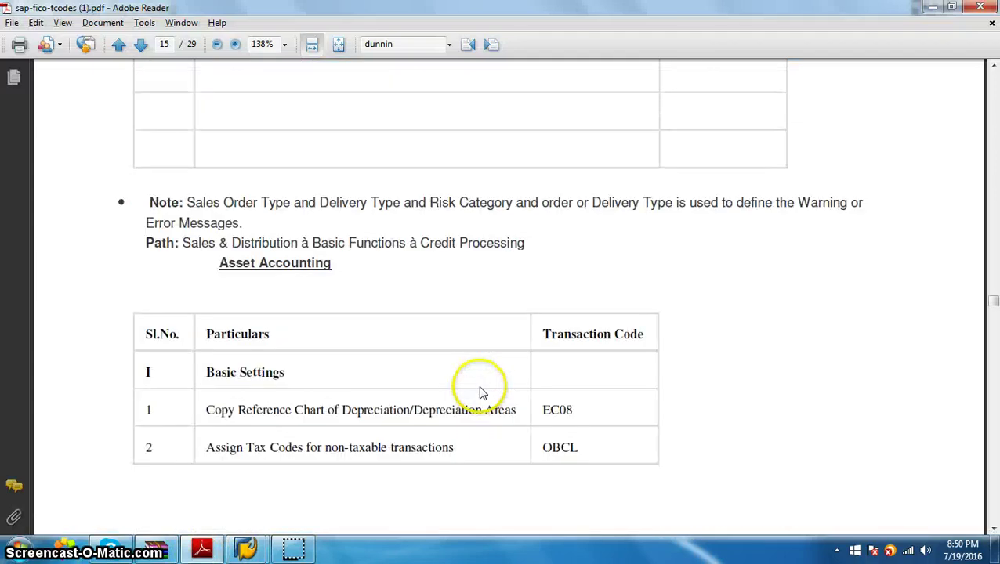
scroll(408, 397, down, 2)
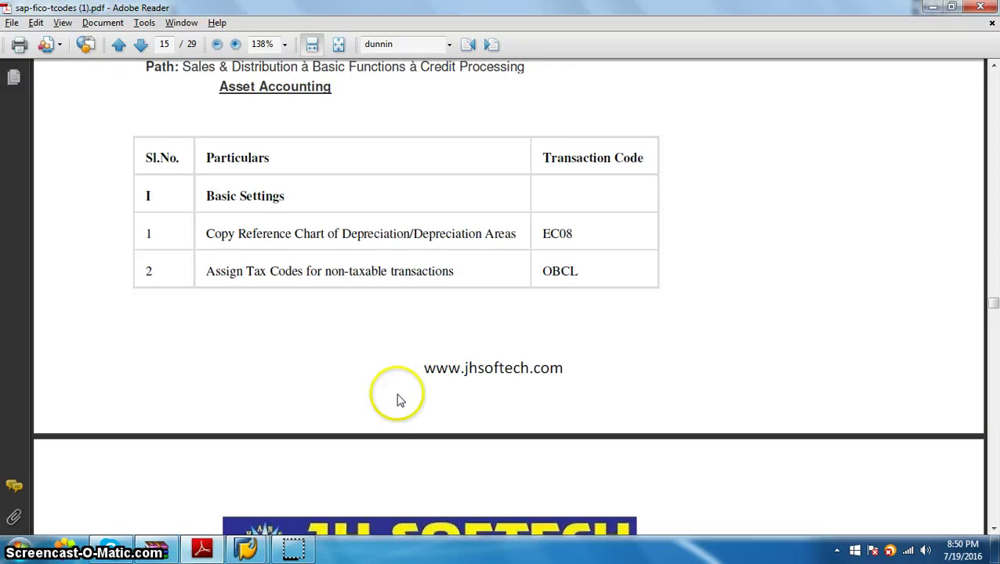
scroll(398, 402, up, 1)
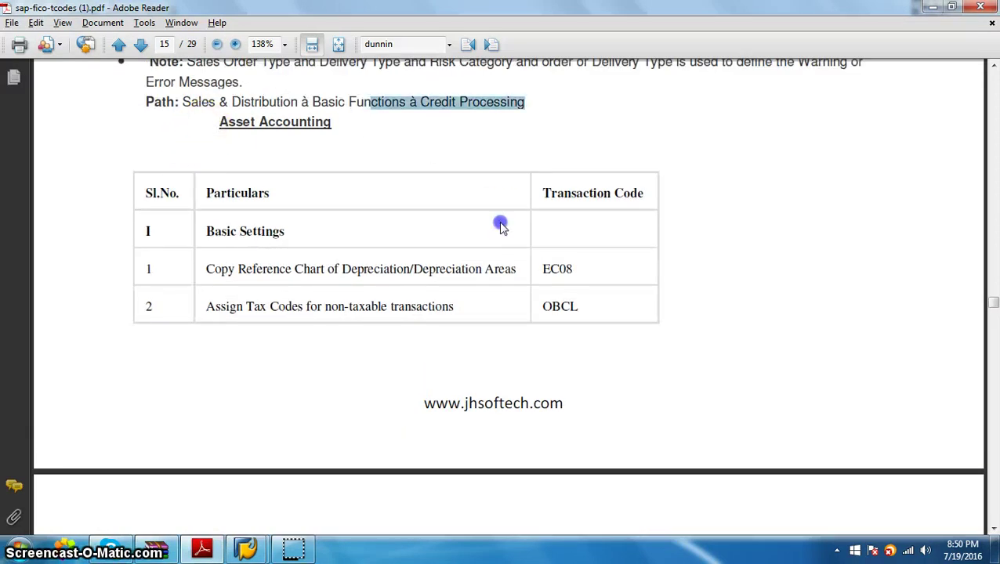
scroll(486, 290, up, 3)
scroll(495, 298, up, 2)
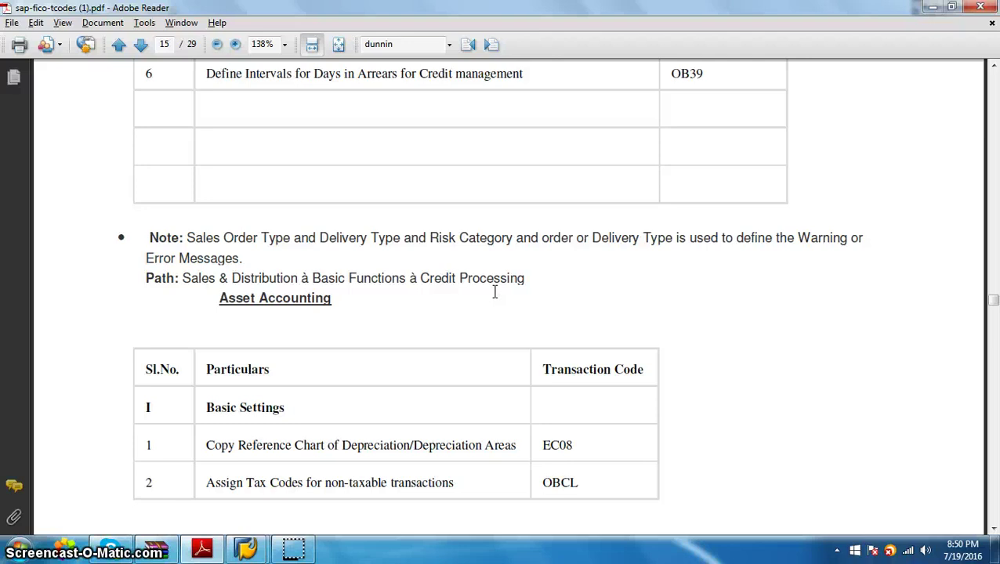
scroll(495, 293, up, 10)
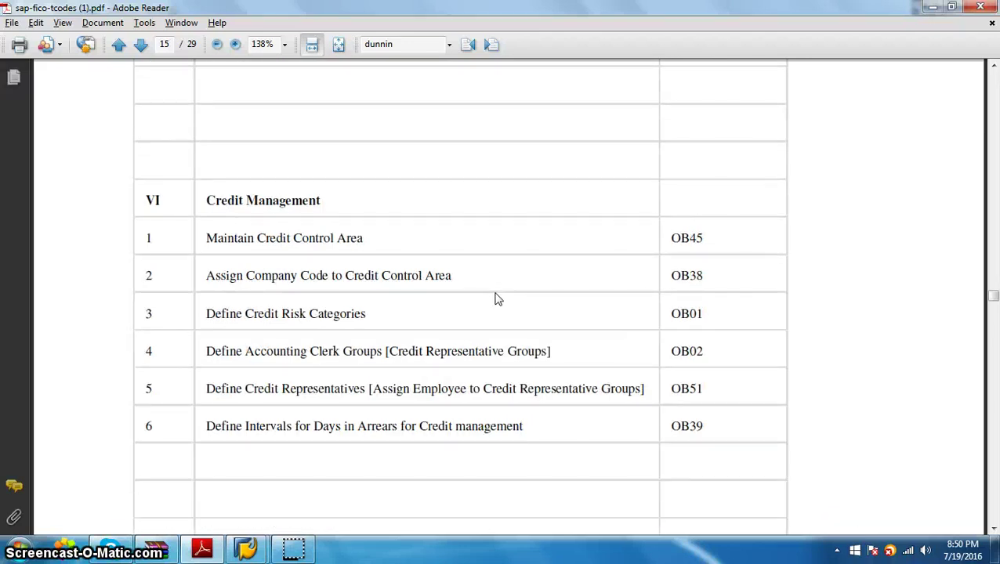
scroll(495, 299, up, 2)
scroll(496, 298, down, 3)
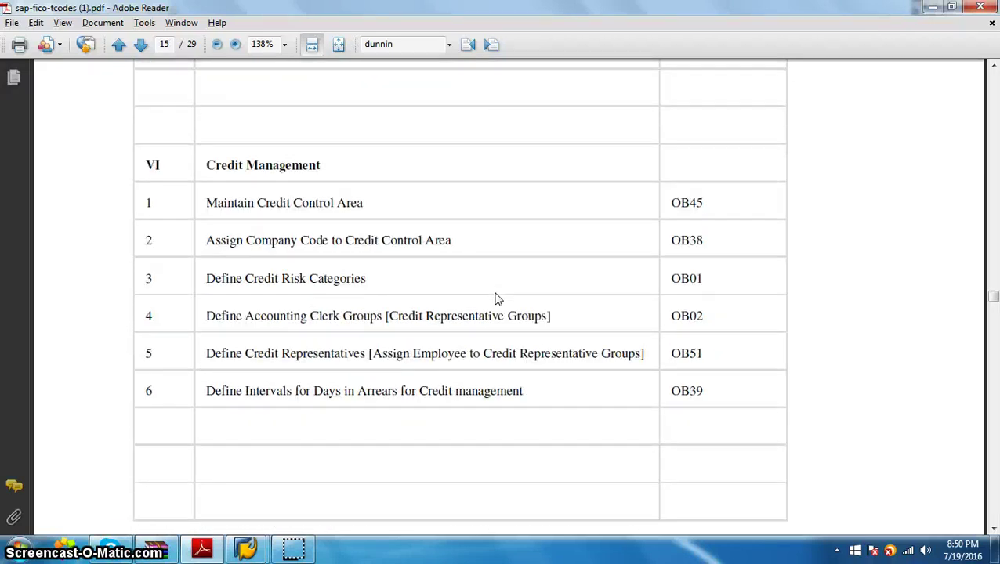
scroll(495, 298, up, 20)
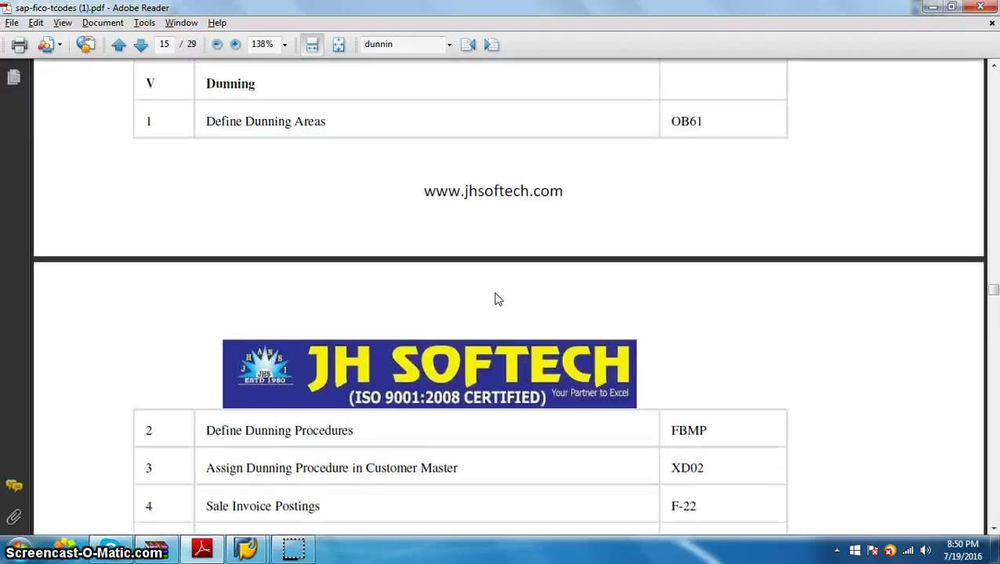
scroll(495, 299, up, 16)
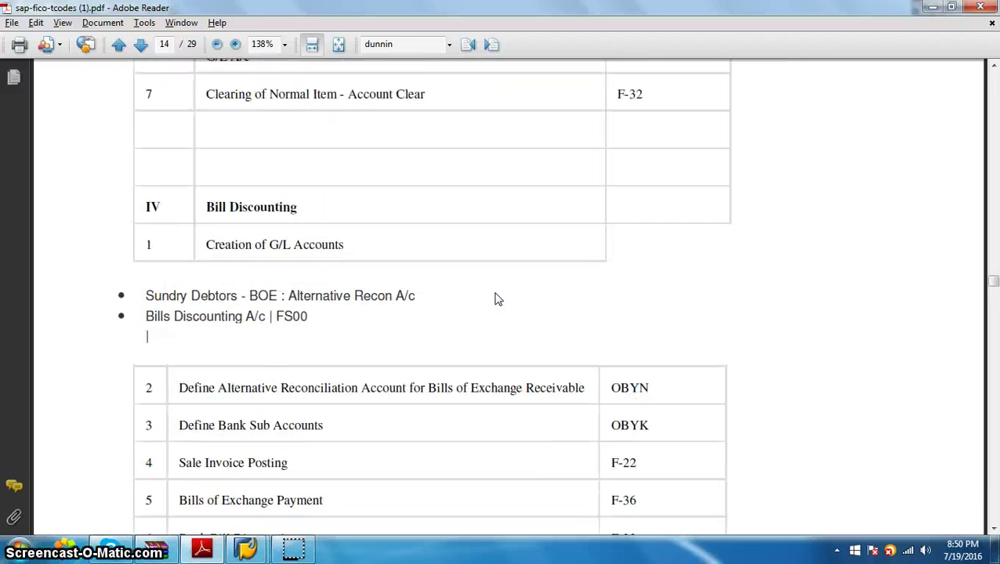
scroll(495, 299, up, 5)
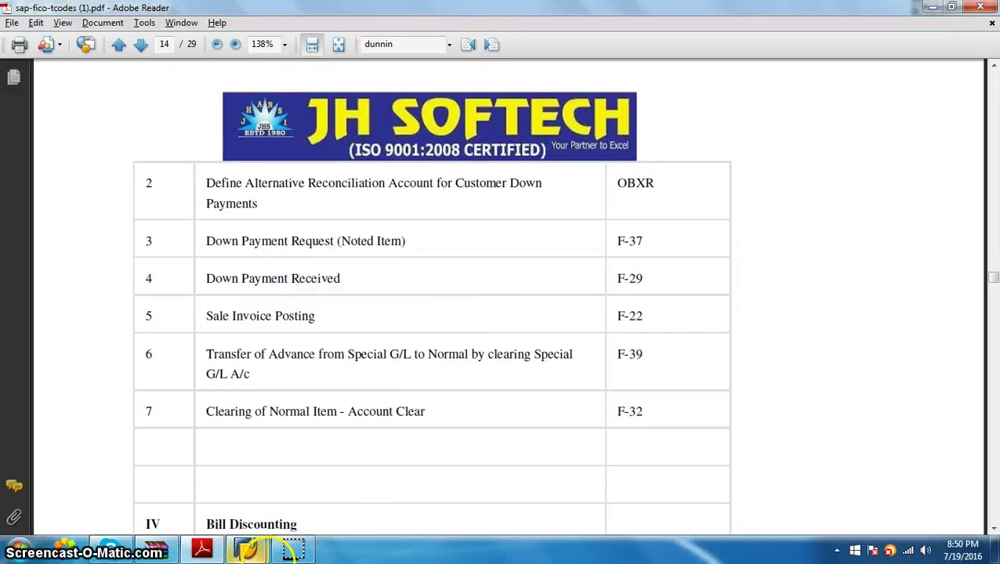